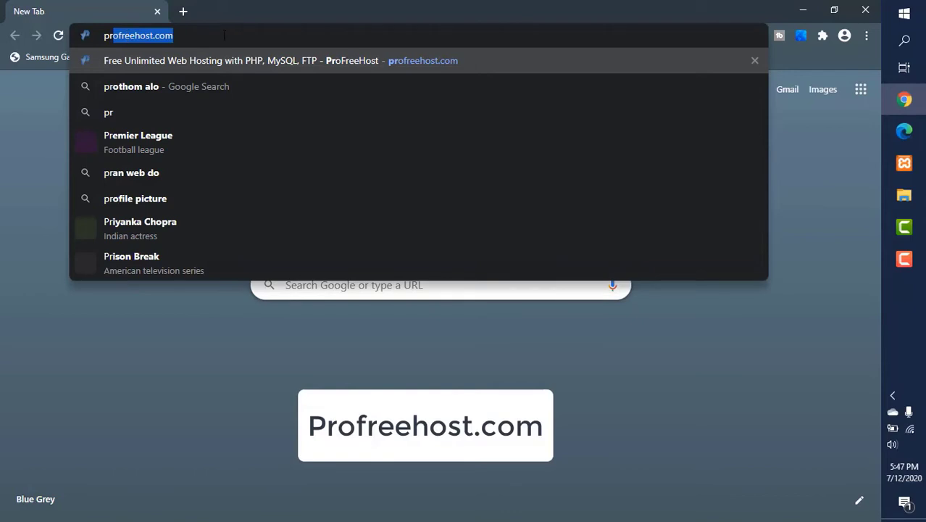
Step: Go to profreehost.com, open the registration form, and fill in the account e-mail address
key(End)
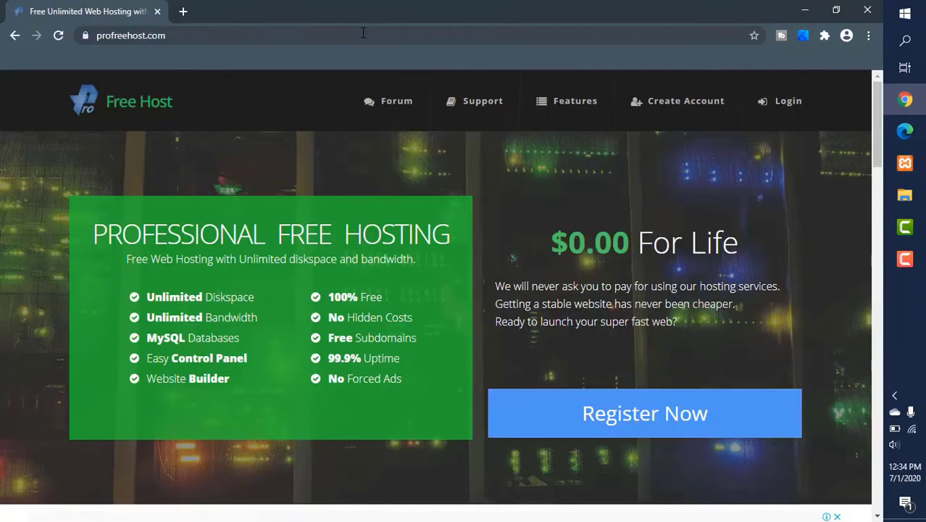
click(603, 428)
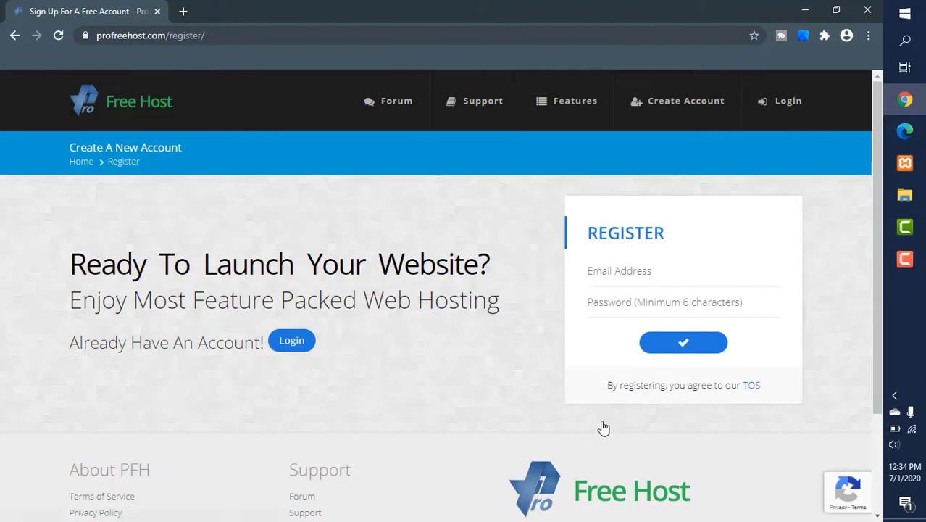
click(612, 270)
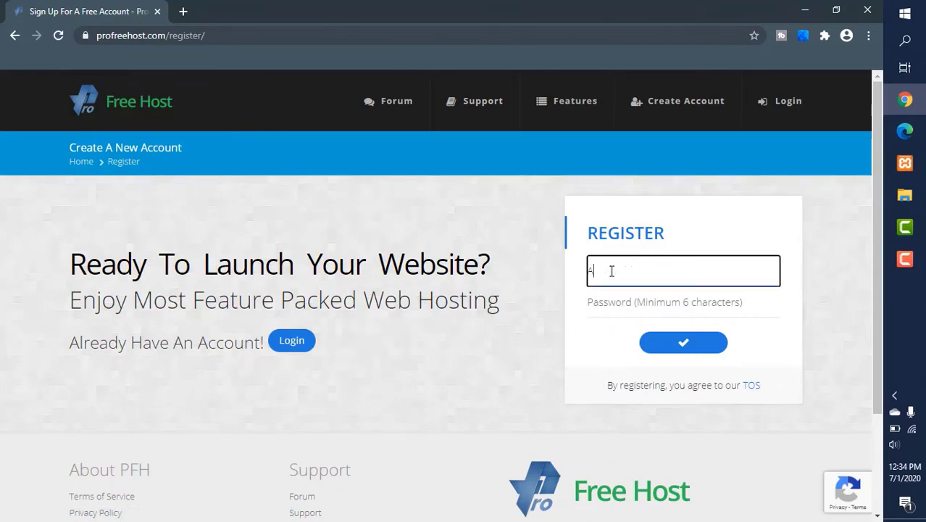
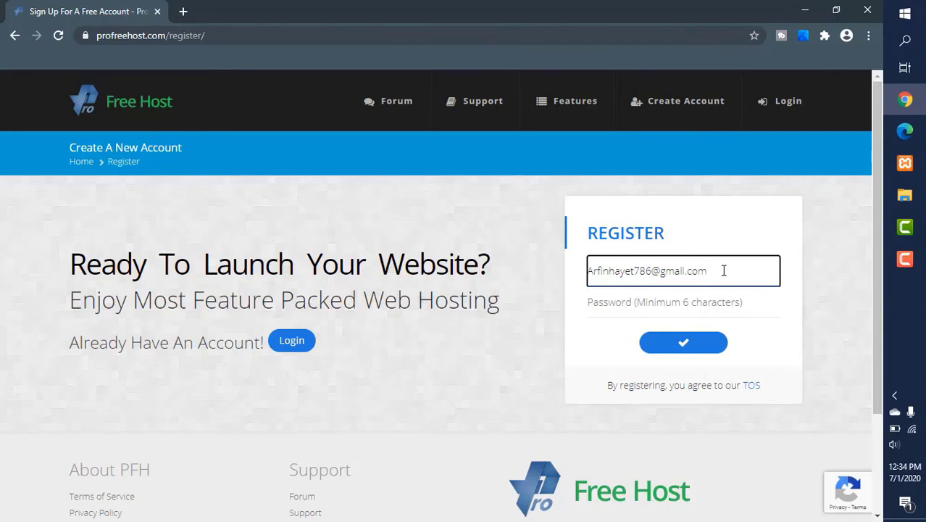
Step: Enter the account password and submit the registration
click(636, 304)
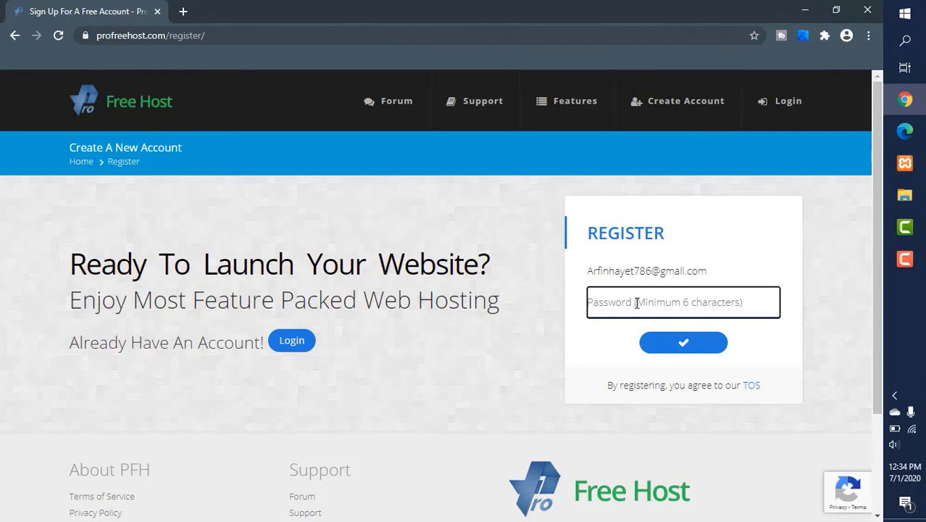
text(a)
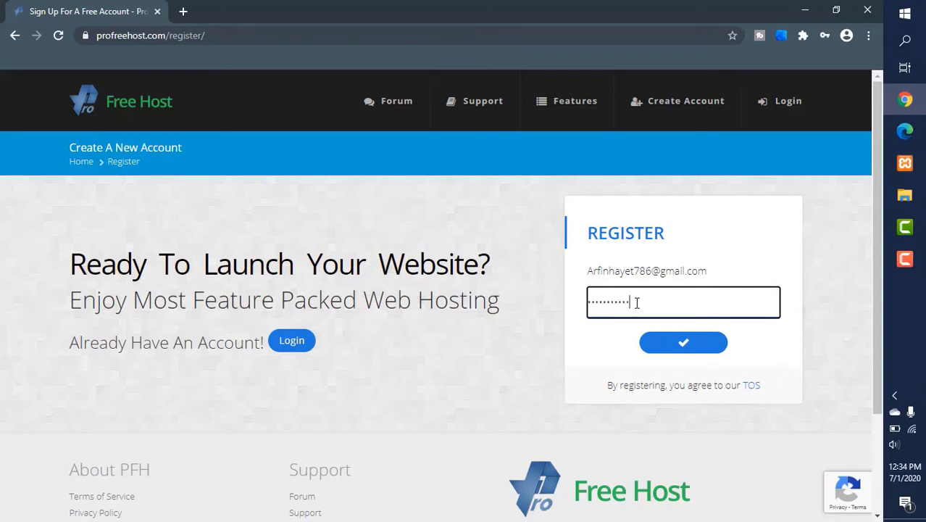
click(678, 351)
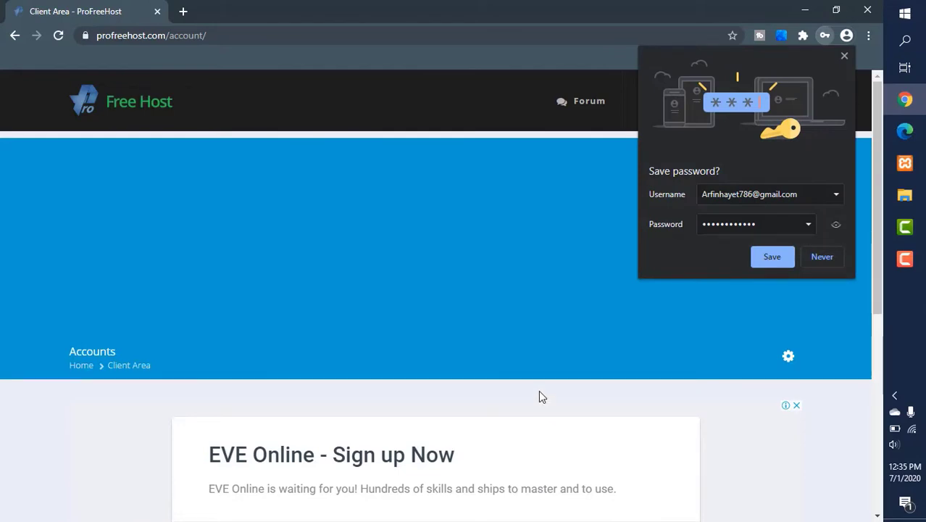
Step: Save the password in the browser and scroll down the client area to the account activation notice
click(777, 258)
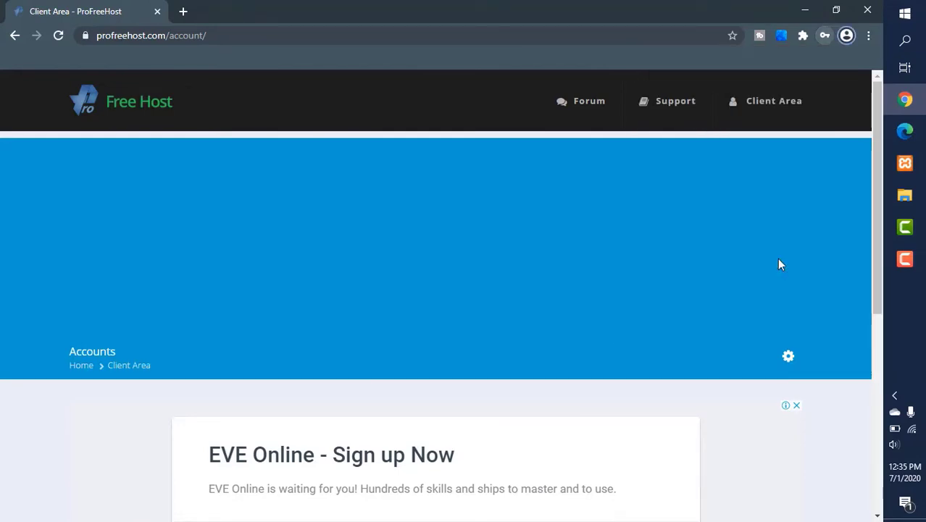
scroll(497, 420, down, 3)
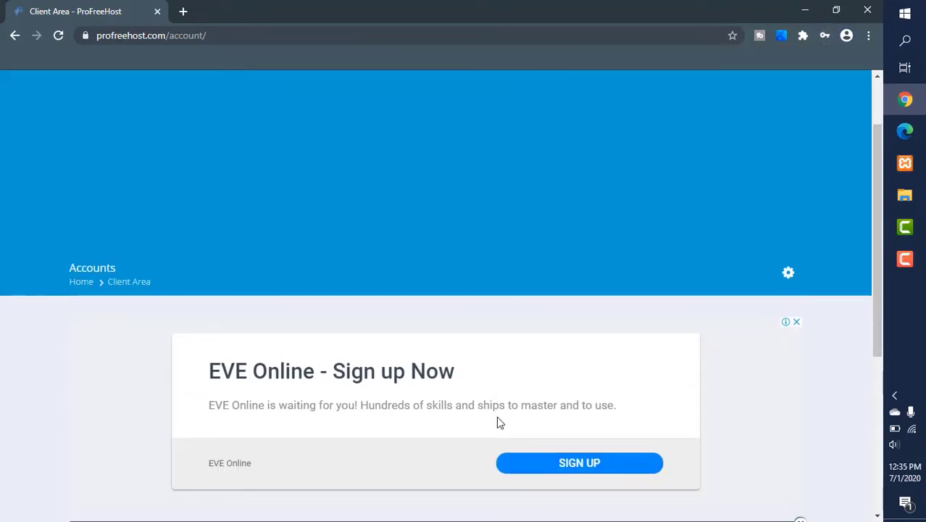
scroll(497, 423, down, 3)
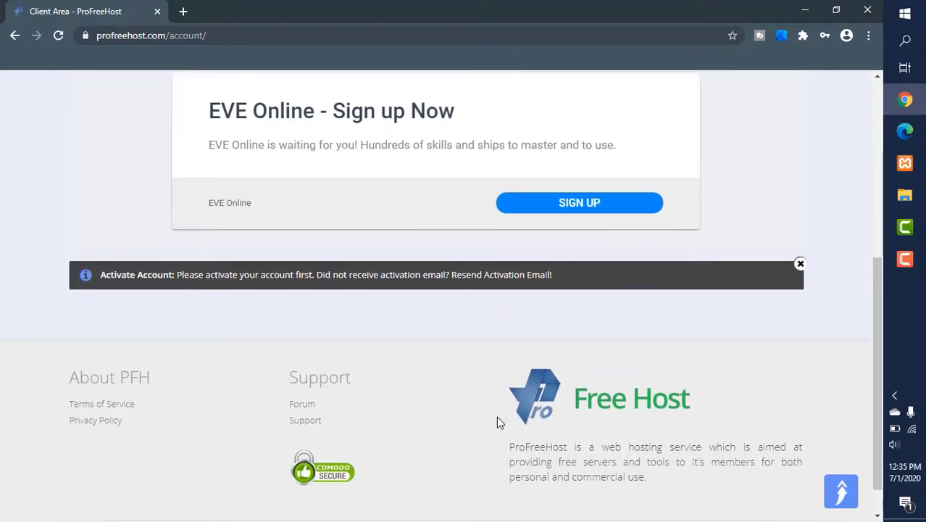
scroll(496, 416, down, 1)
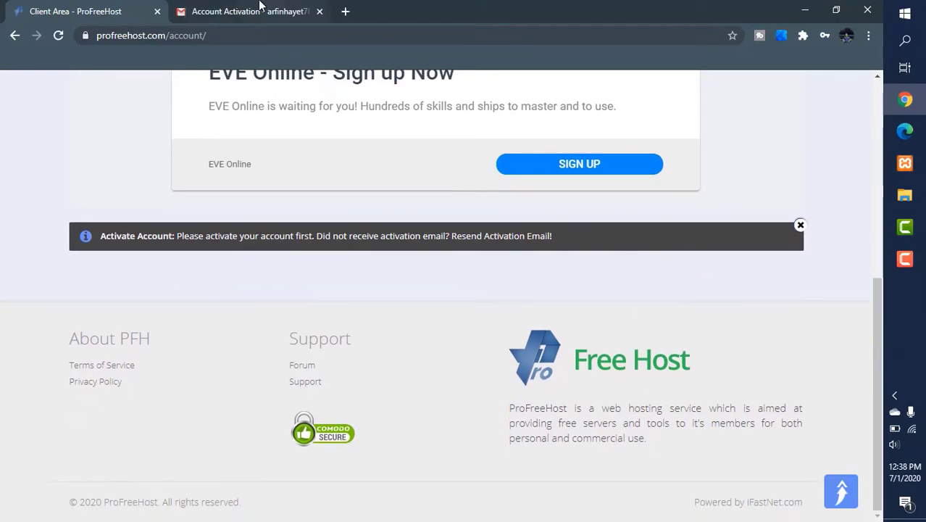
Step: Switch to the activation e-mail in Gmail and activate the ProFreeHost account
click(259, 6)
scroll(433, 351, down, 1)
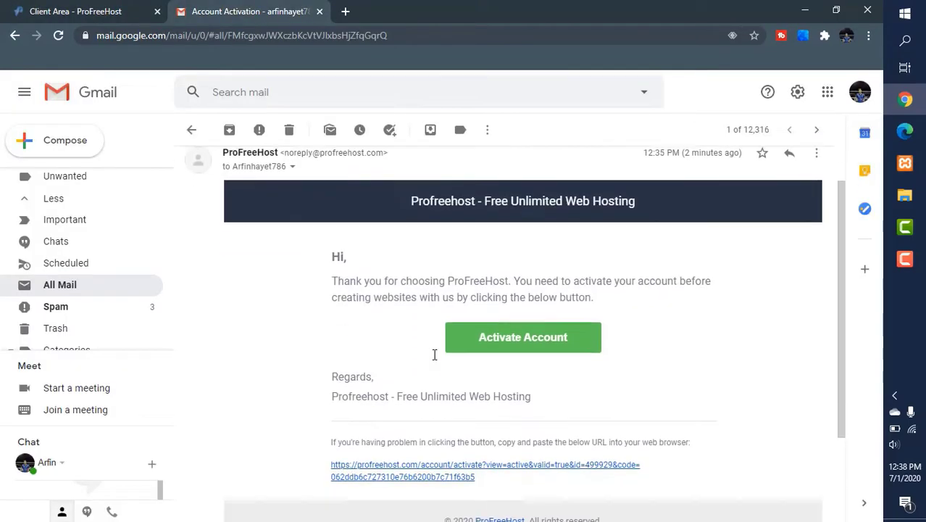
click(497, 345)
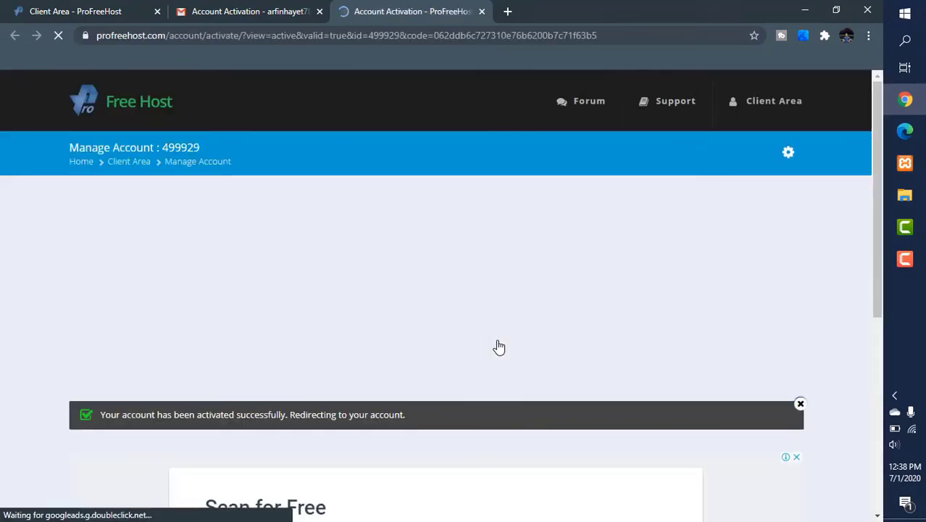
Step: Create a new website named Arfin on the free unaux.com domain
scroll(499, 346, down, 4)
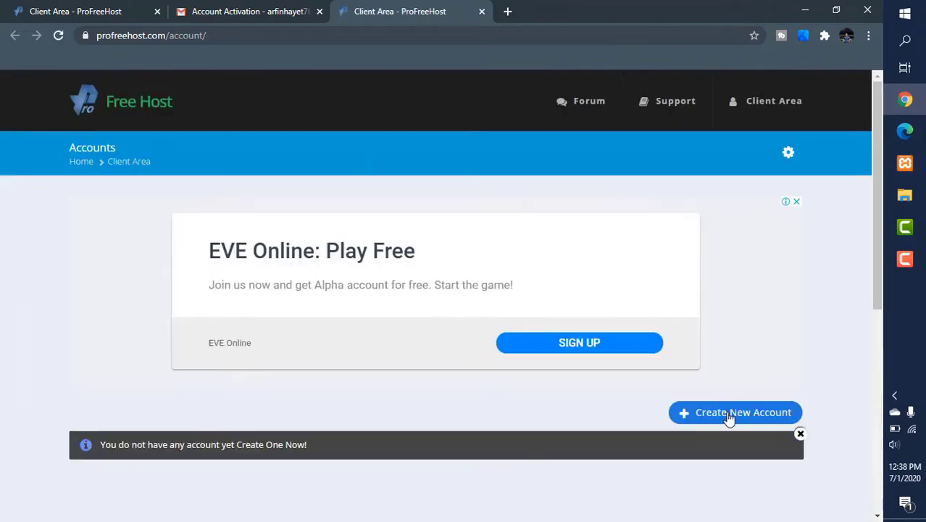
click(727, 417)
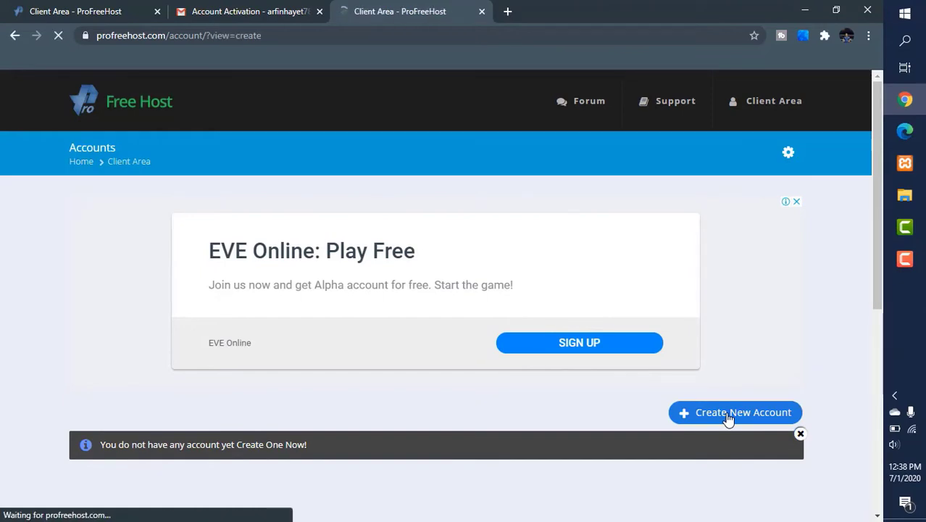
scroll(382, 366, down, 2)
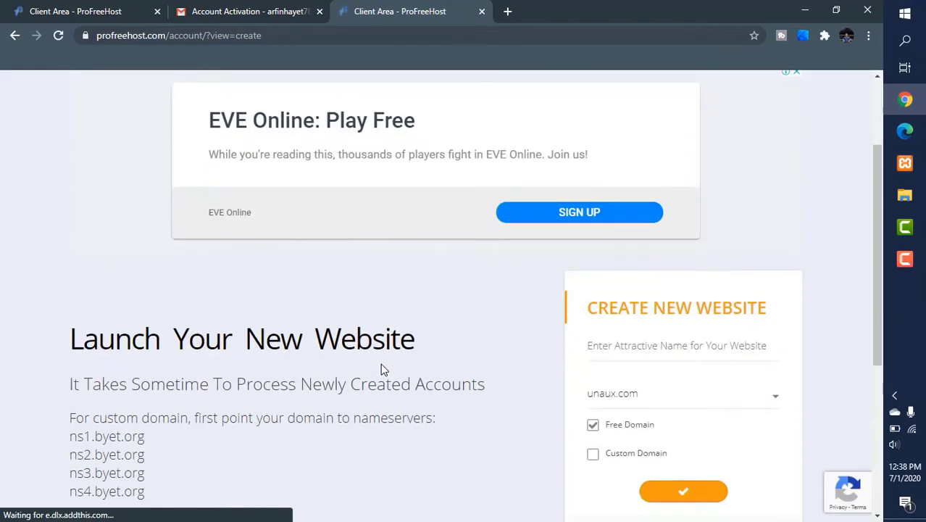
scroll(380, 368, down, 3)
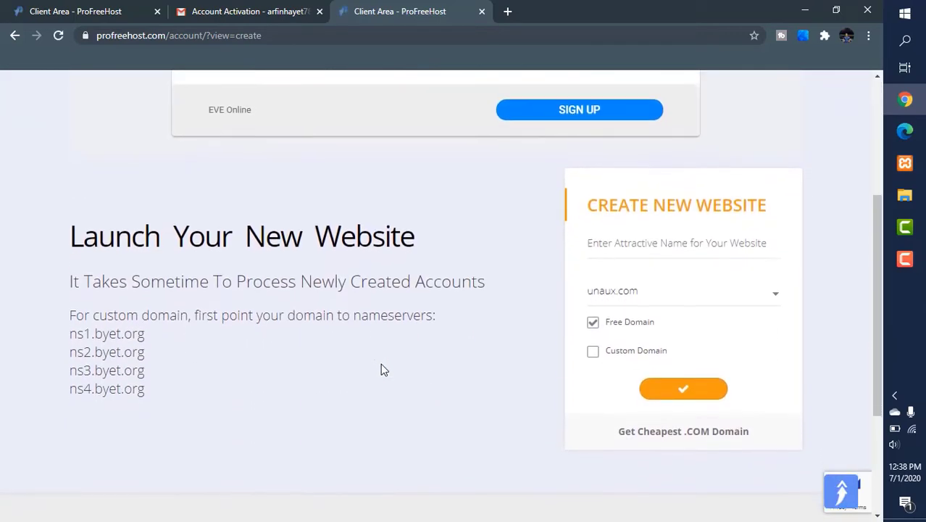
click(638, 240)
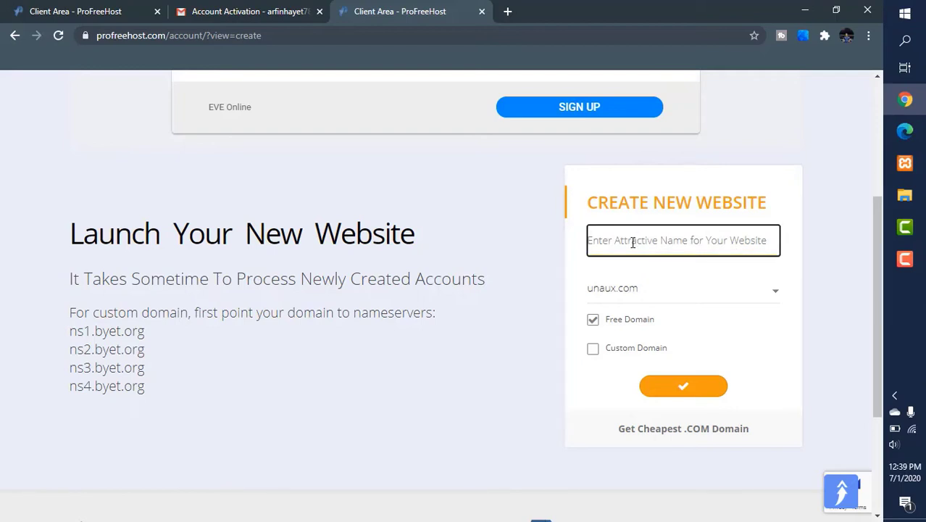
text(Arfin)
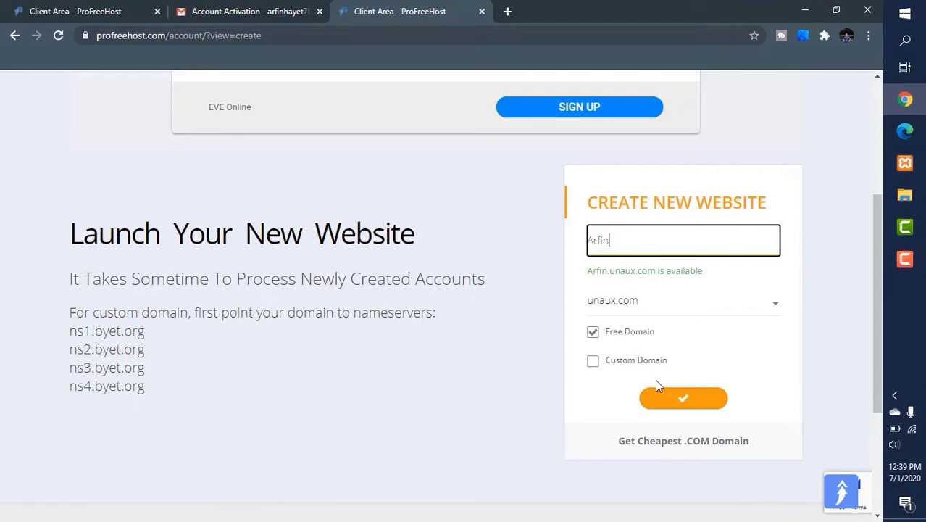
click(664, 403)
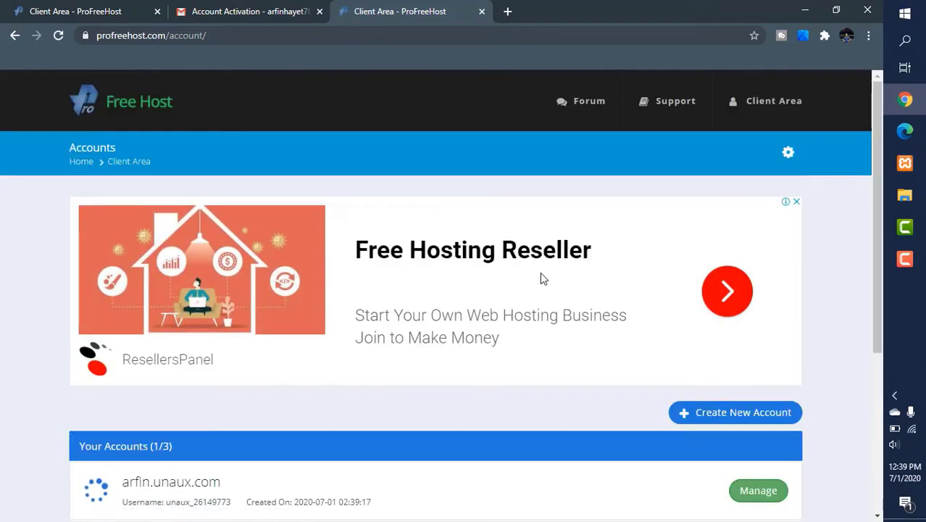
Step: Manage the arfin.unaux.com account, open its control panel, and approve the service e-mail notice
scroll(429, 417, down, 1)
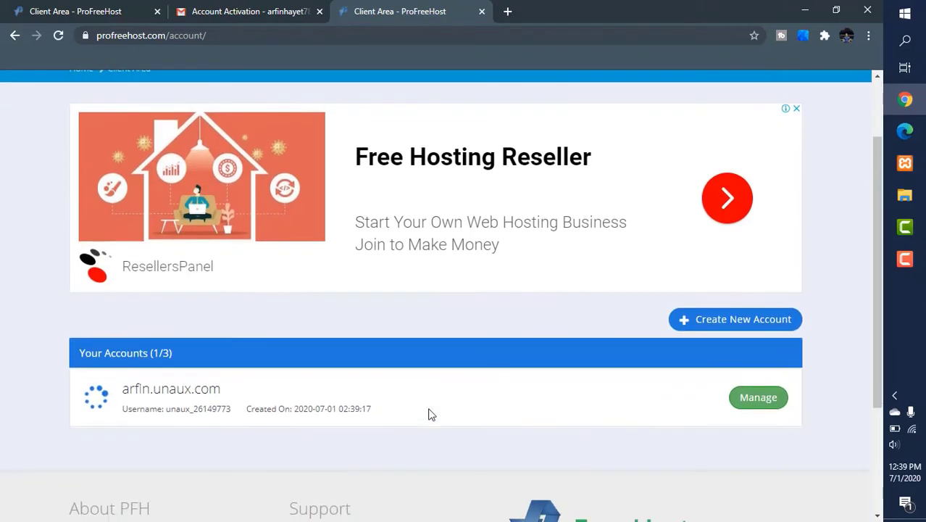
scroll(366, 407, down, 1)
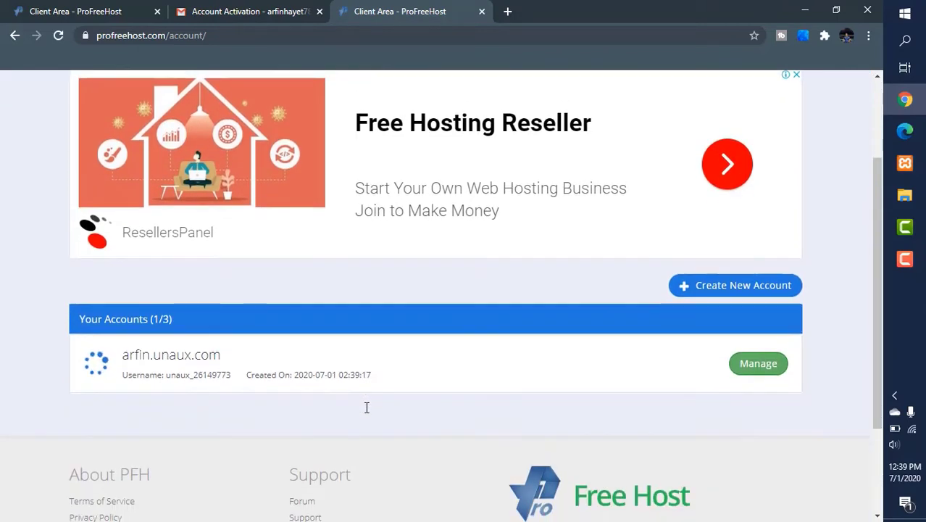
click(764, 366)
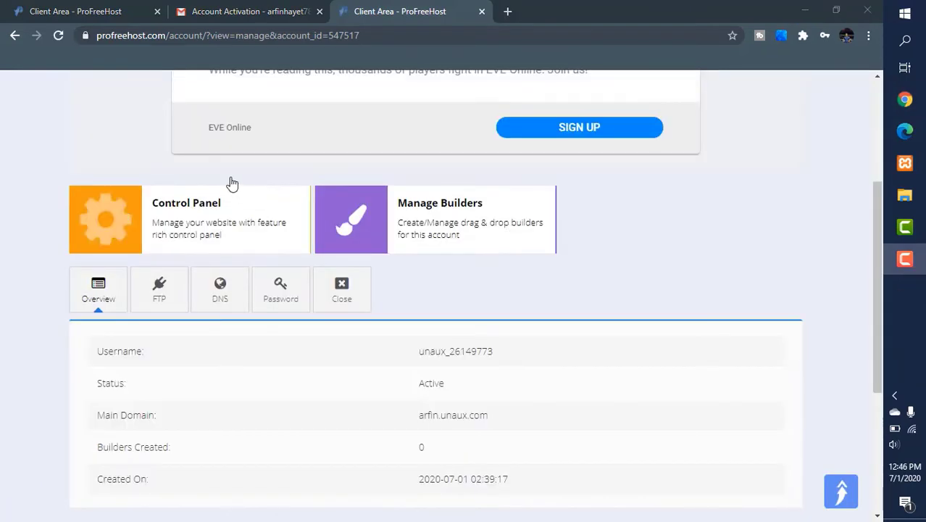
click(165, 230)
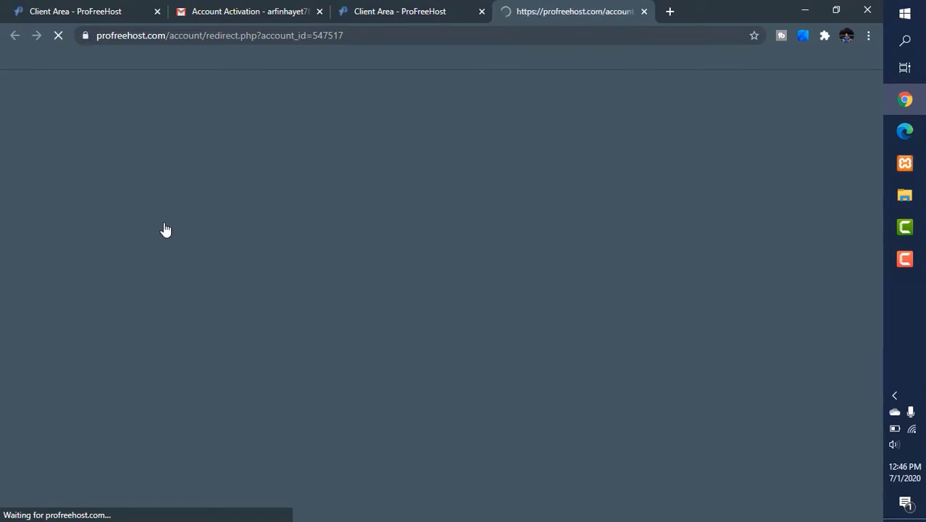
scroll(376, 384, down, 1)
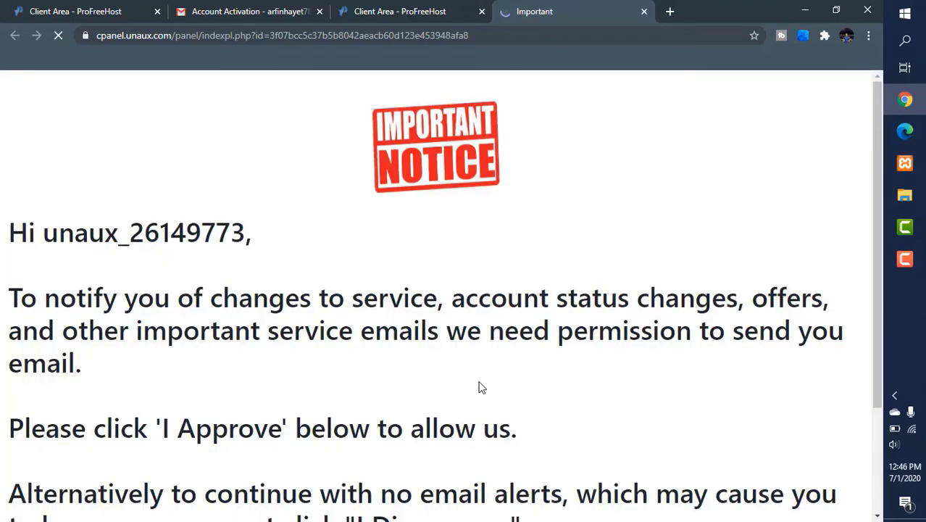
scroll(480, 388, down, 2)
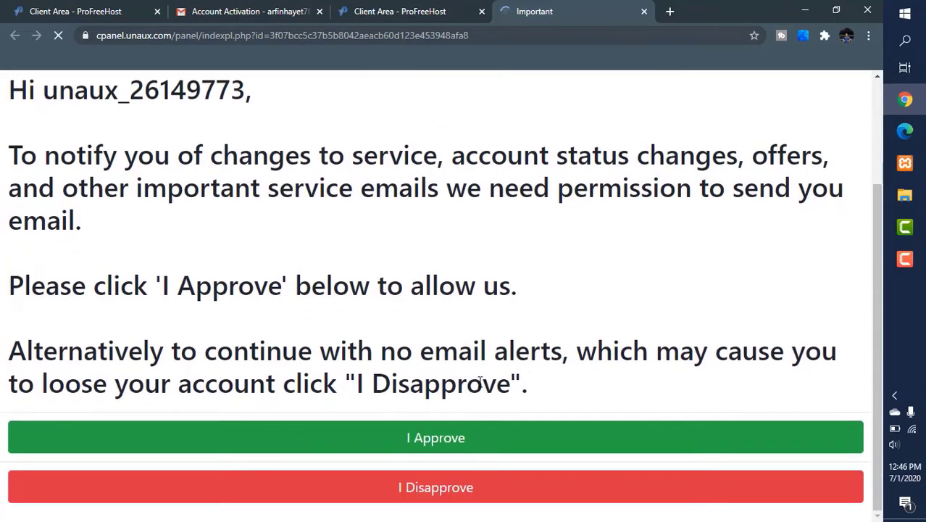
click(443, 440)
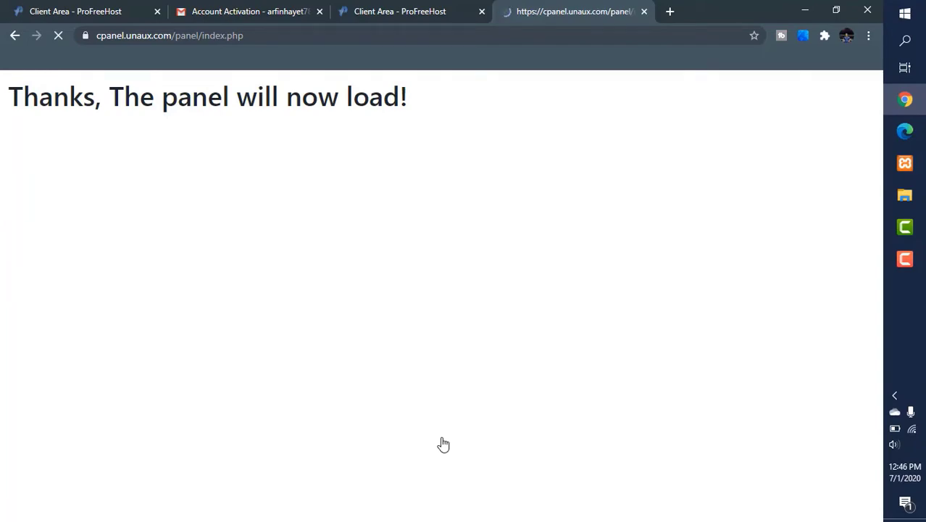
Step: Open the Softaculous Apps Installer from the control panel and start installing WordPress
scroll(430, 452, down, 4)
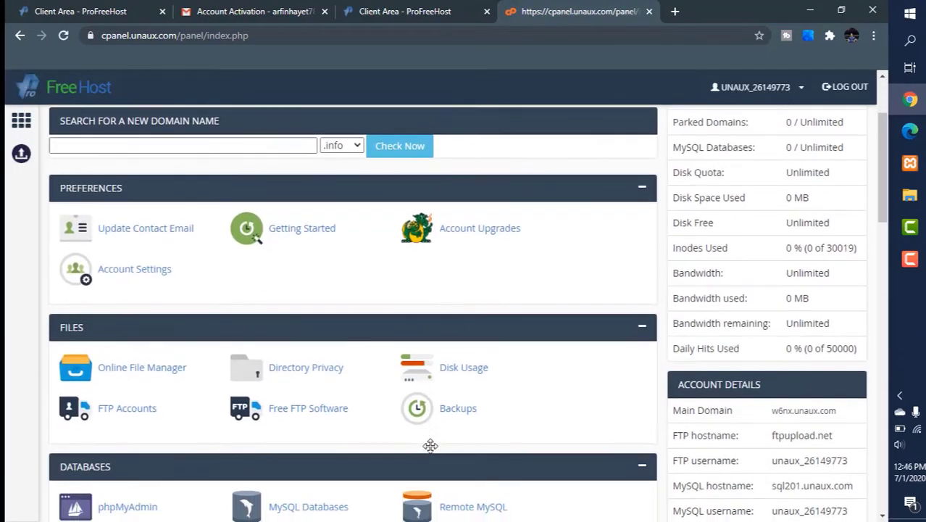
scroll(430, 452, down, 3)
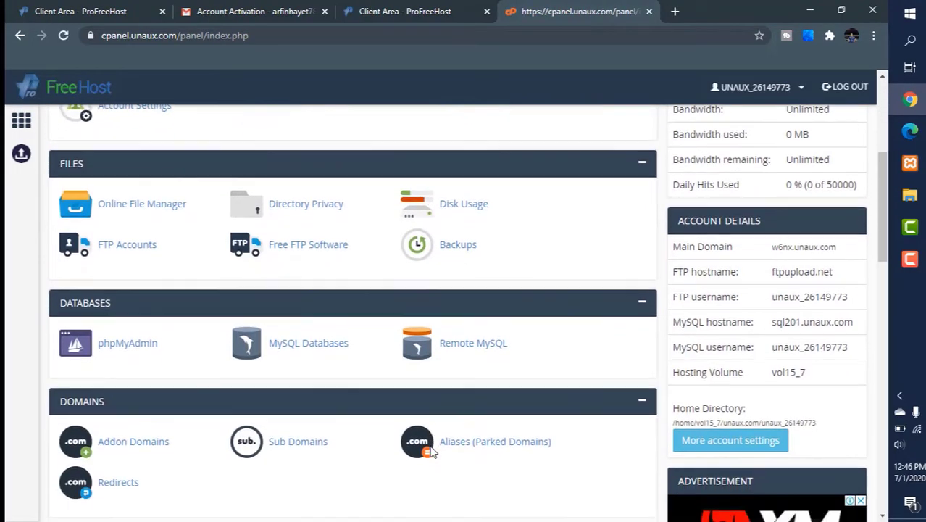
scroll(430, 452, down, 5)
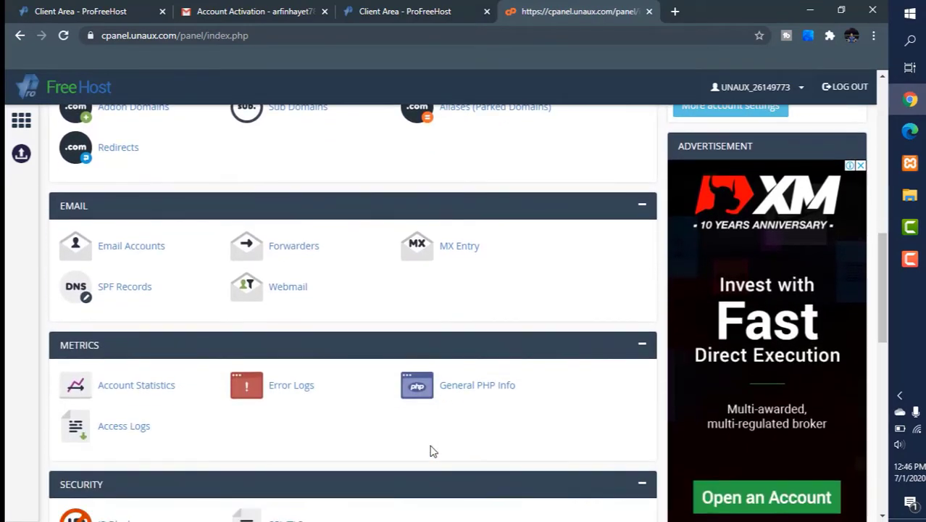
scroll(429, 452, down, 2)
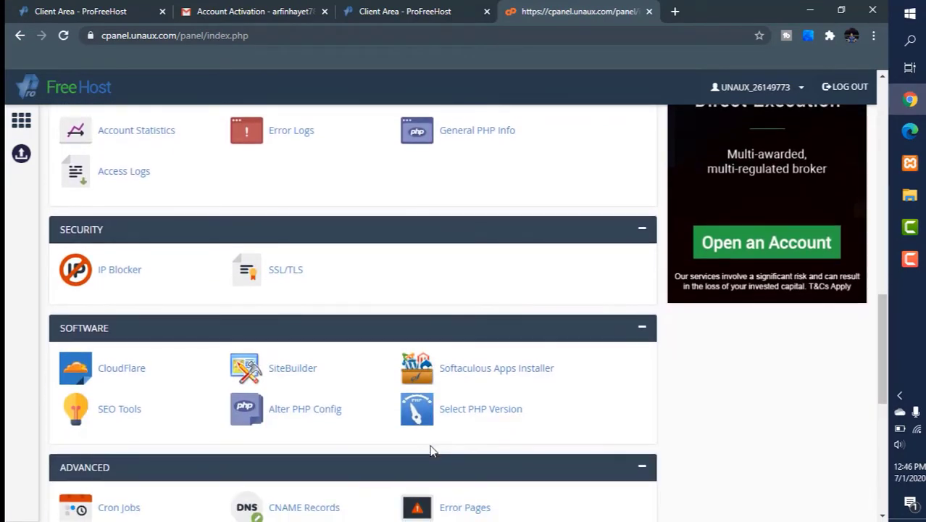
scroll(430, 451, down, 1)
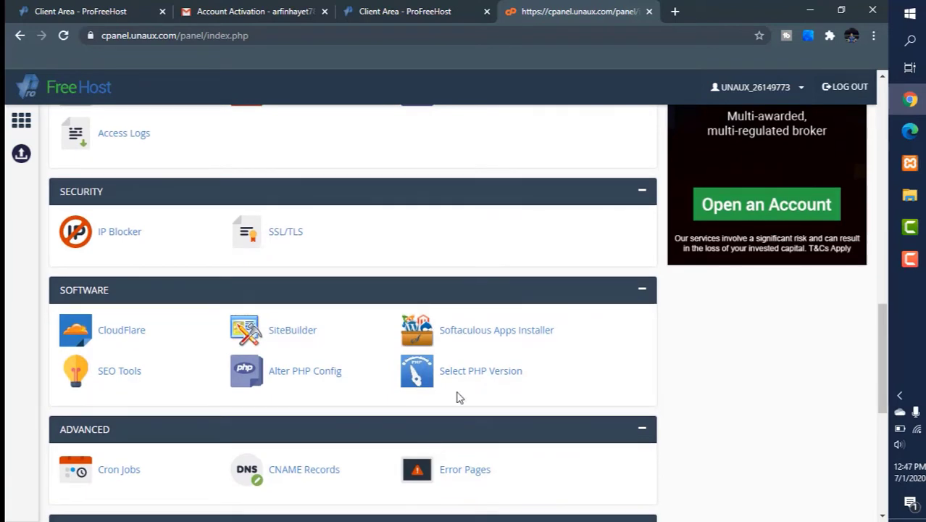
click(473, 337)
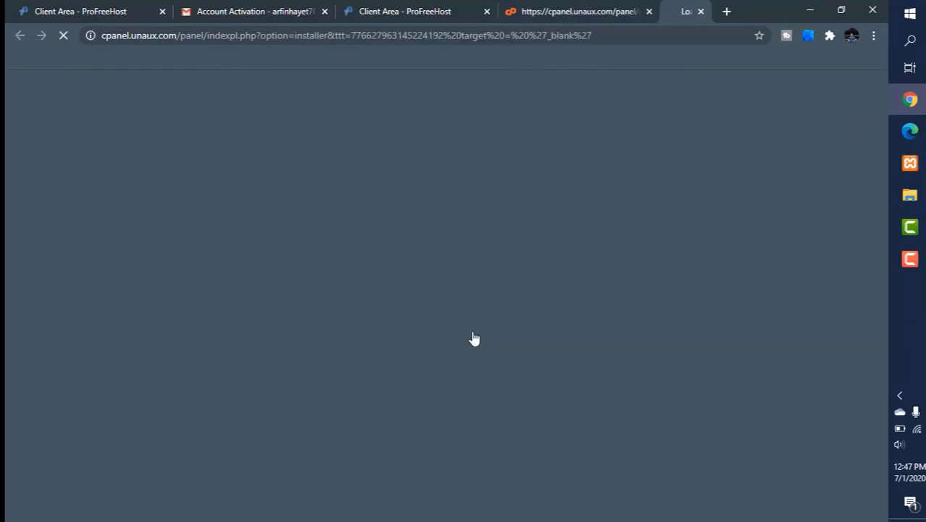
mouse_move(368, 293)
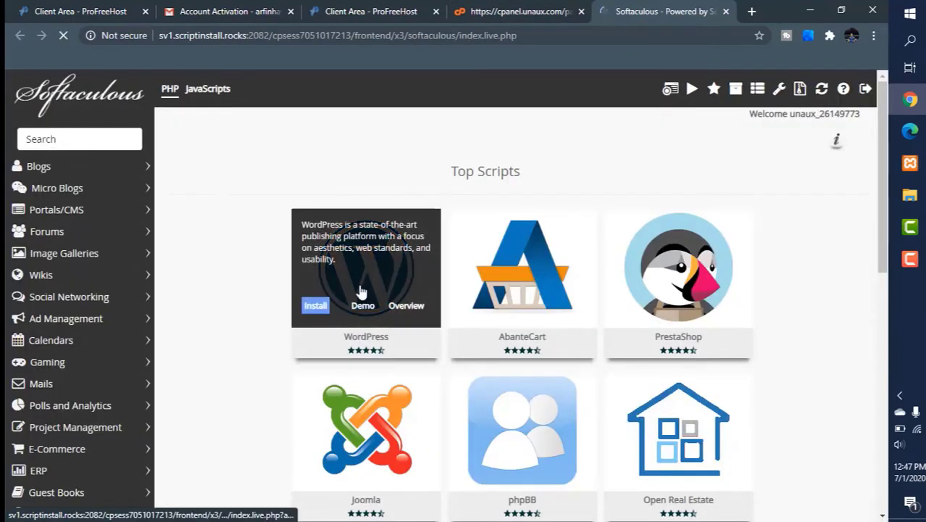
click(317, 306)
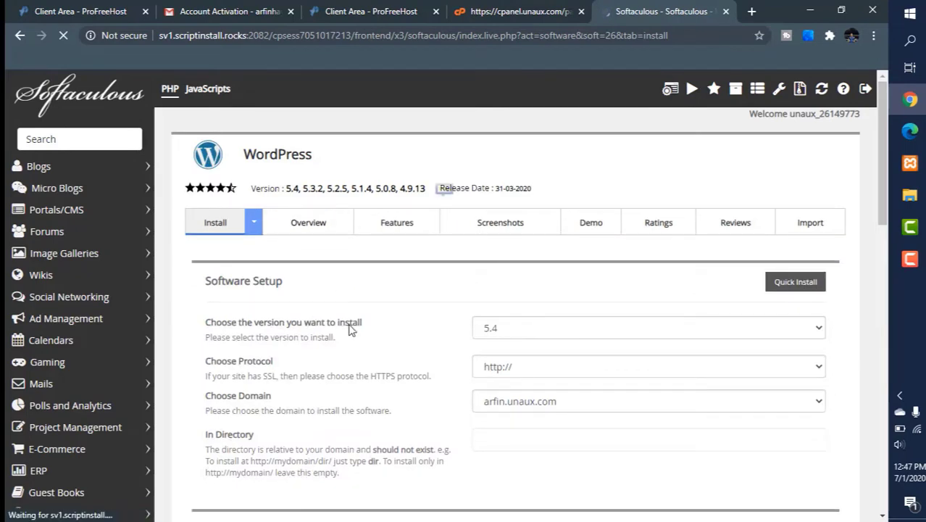
Step: Choose WordPress version 5.4 for the installation
scroll(366, 406, down, 1)
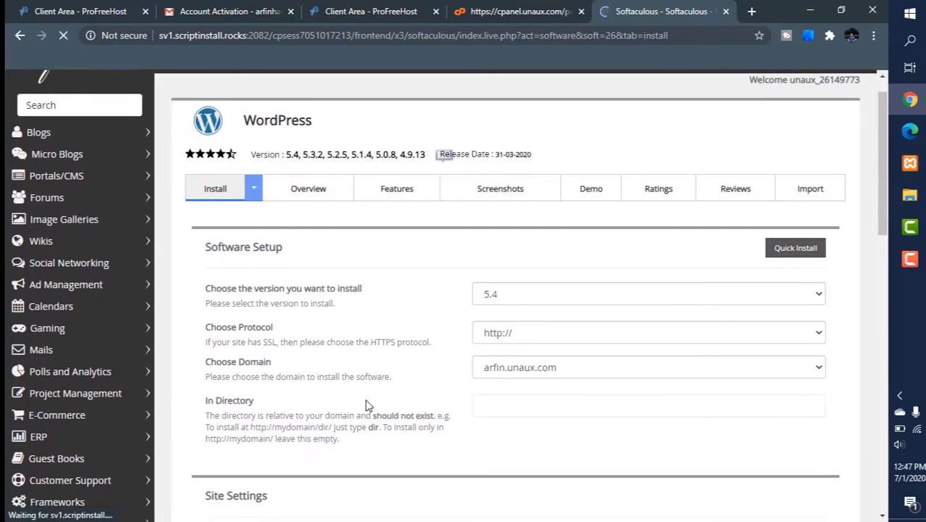
click(520, 282)
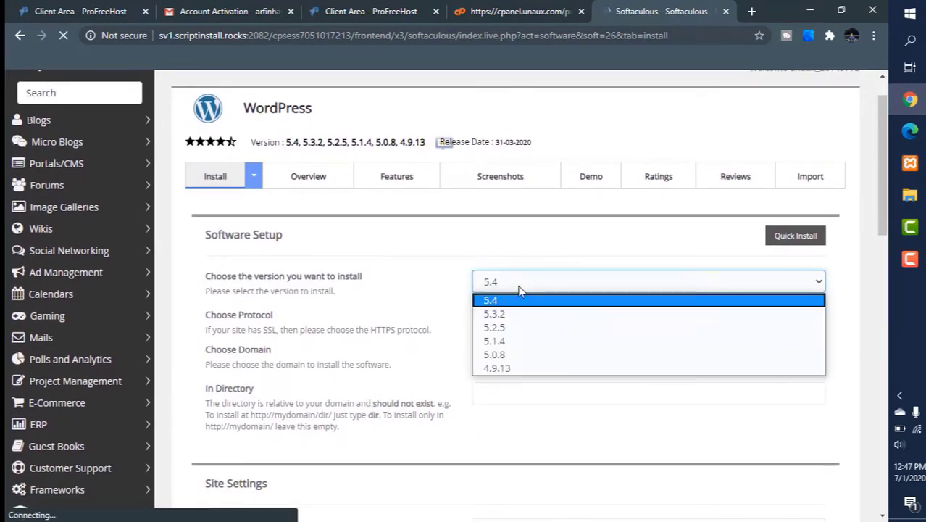
click(518, 290)
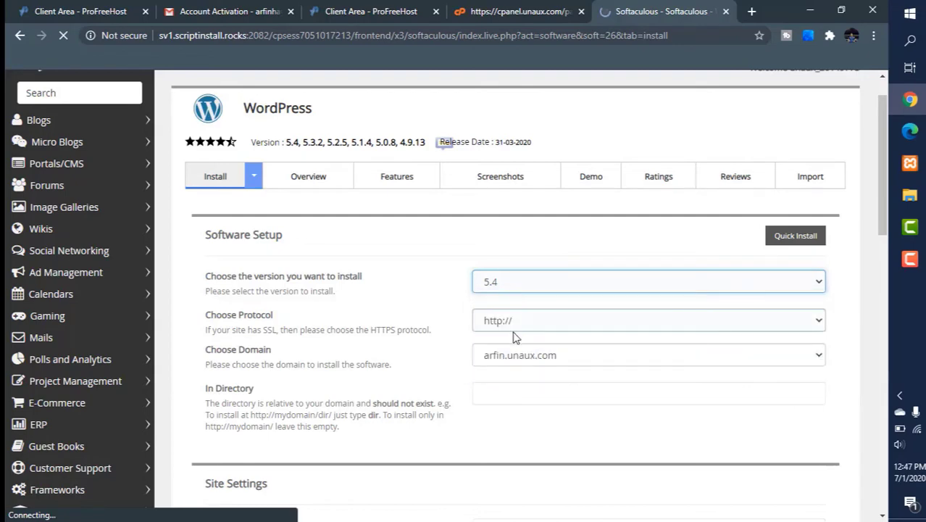
Step: Replace the default site name with the owner's full name
scroll(497, 415, down, 2)
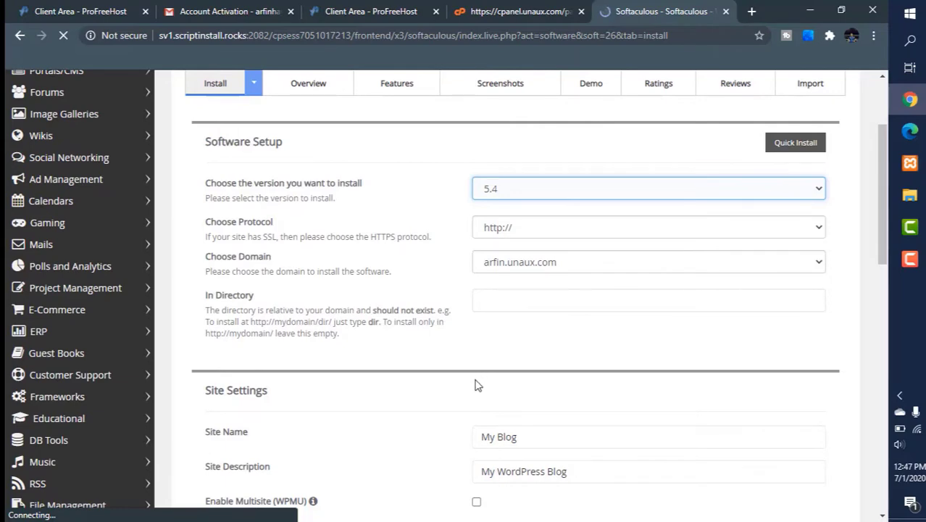
scroll(476, 385, down, 1)
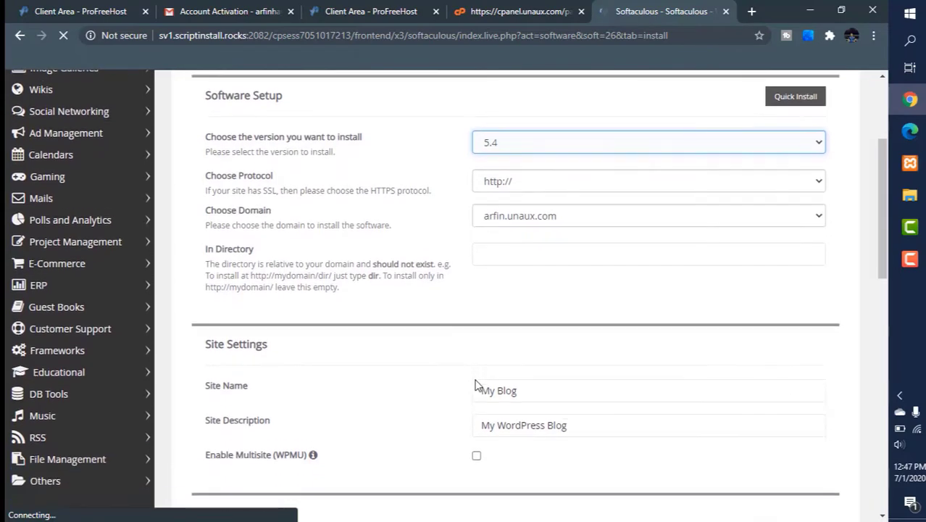
scroll(476, 385, down, 1)
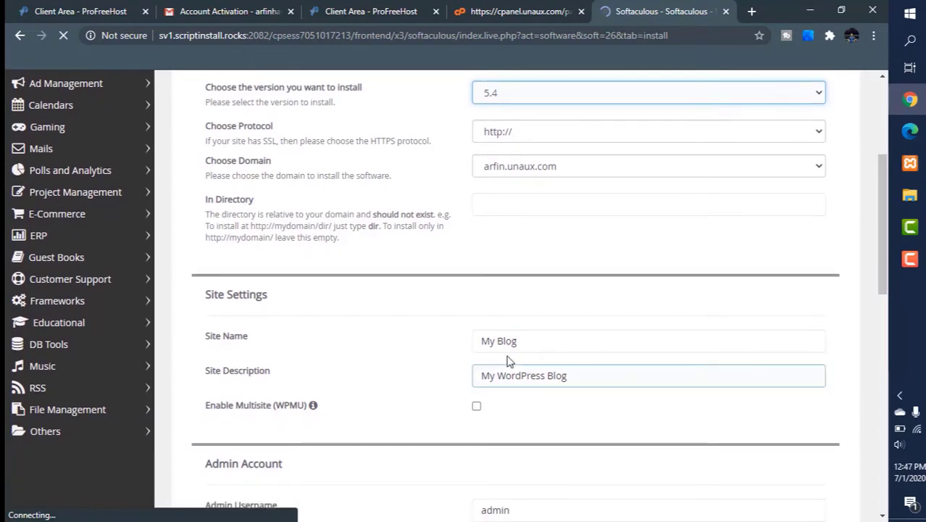
click(523, 341)
key(BackSpace)
key(BackSpace)
key(BackSpace)
key(BackSpace)
key(BackSpace)
key(BackSpace)
key(BackSpace)
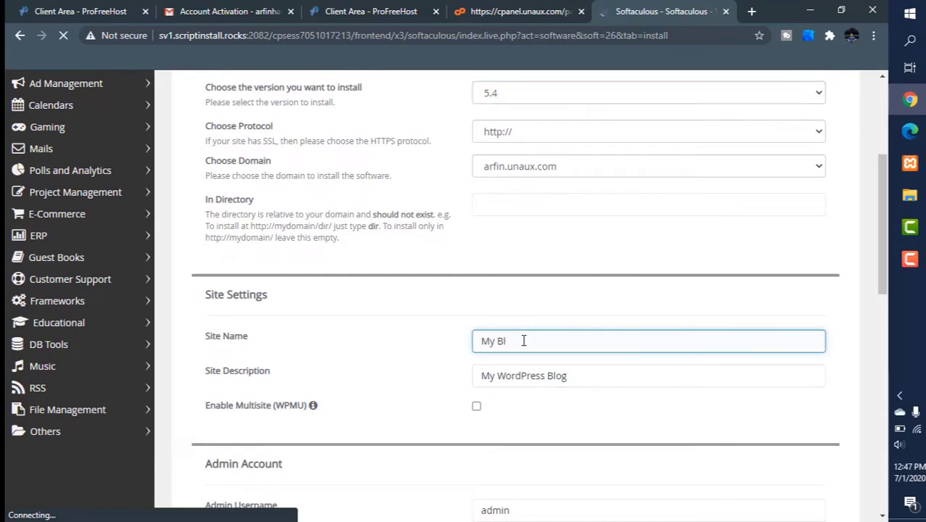
text(Arf)
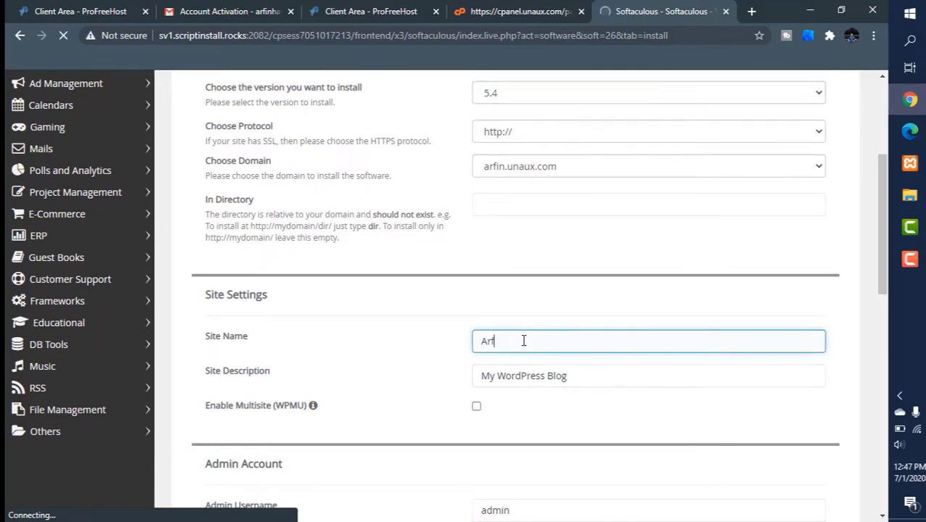
text(in Hayet)
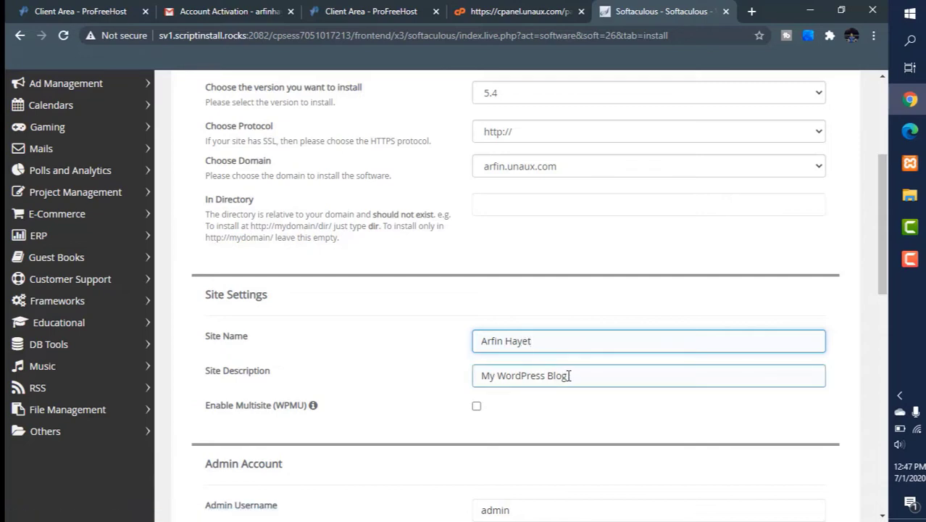
Step: Replace the site description with "It's my portfolio"
drag(569, 375, 475, 372)
key(BackSpace)
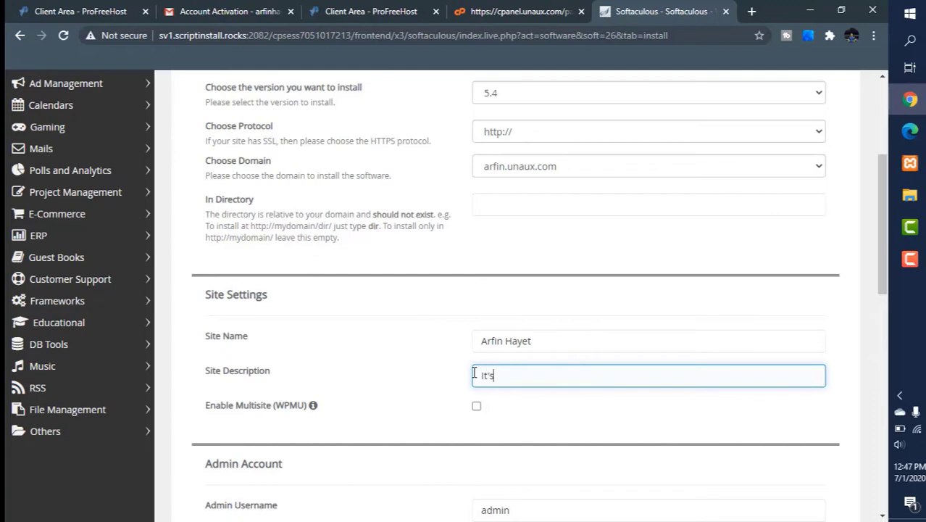
text(It's my portfolio)
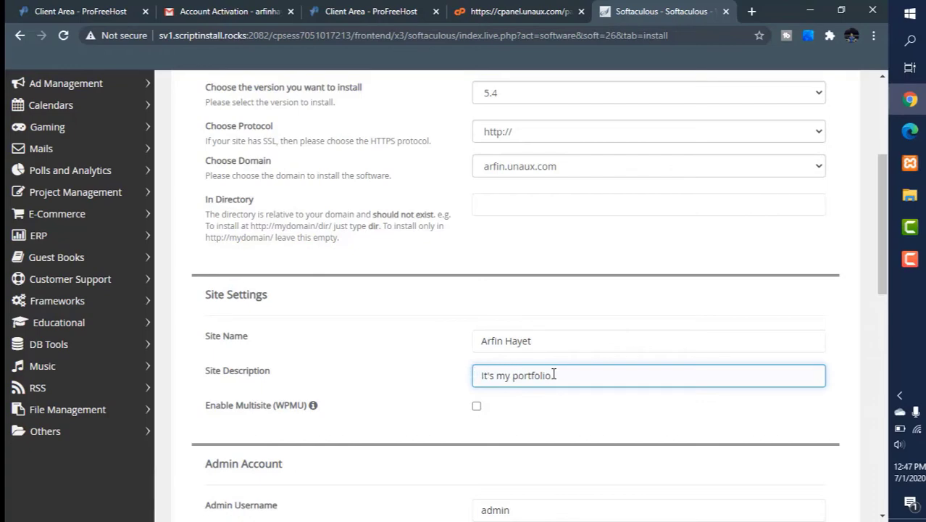
Step: Replace the admin username with the owner's first name
scroll(545, 415, down, 2)
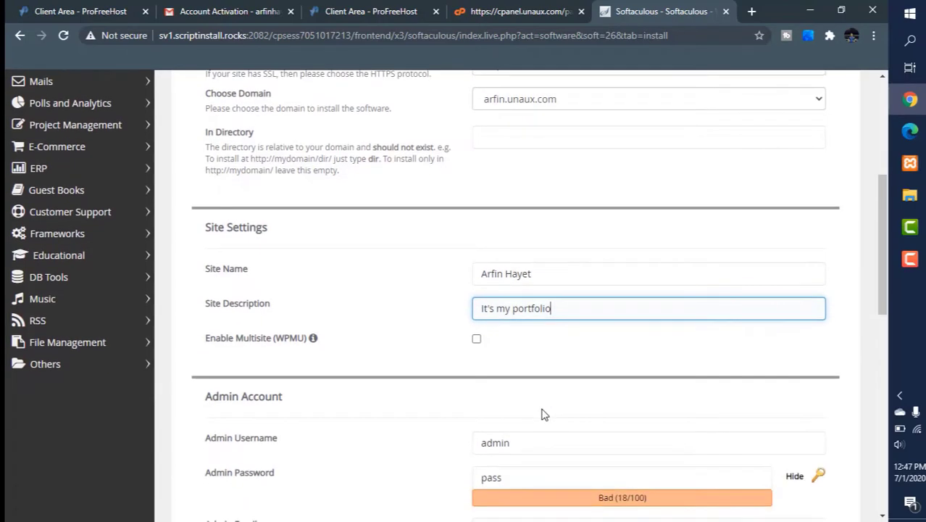
scroll(545, 415, down, 1)
scroll(545, 414, down, 2)
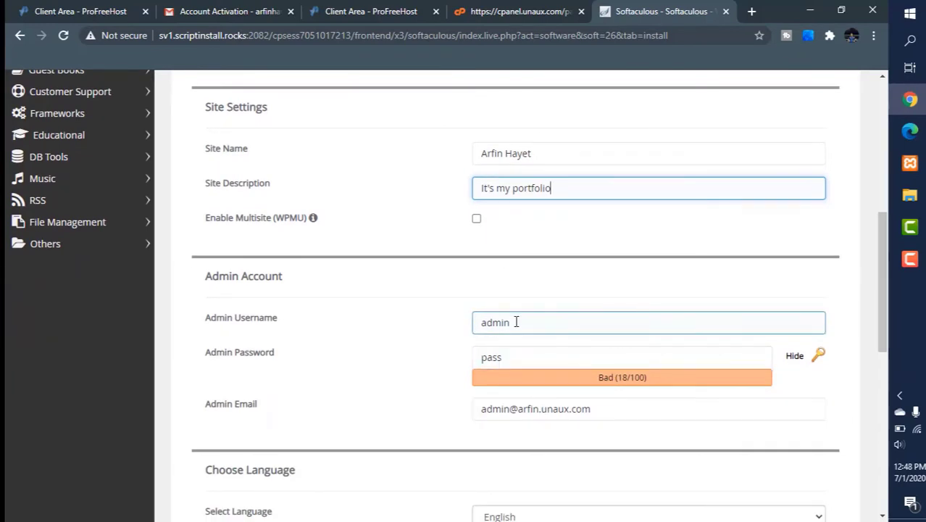
click(516, 322)
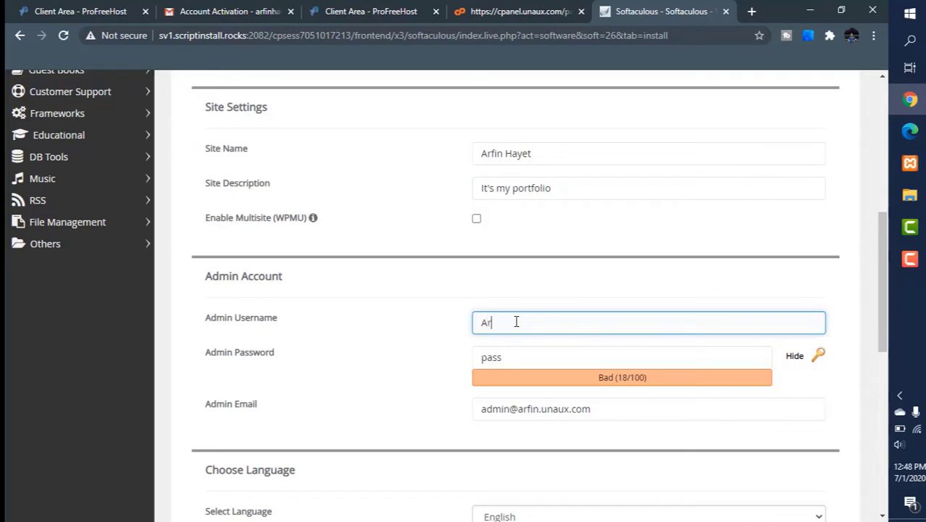
Step: Replace the default admin password with a new strong password
click(794, 358)
click(510, 354)
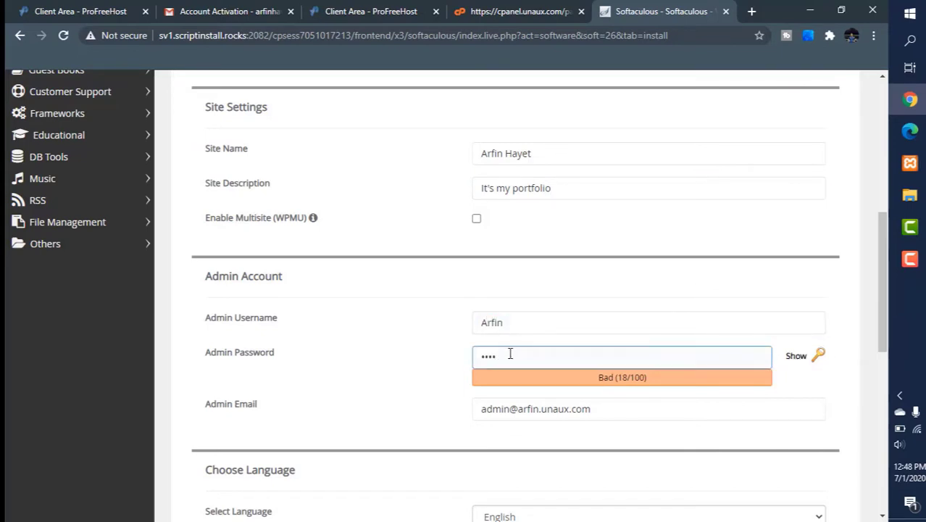
key(BackSpace)
key(BackSpace)
key(BackSpace)
key(BackSpace)
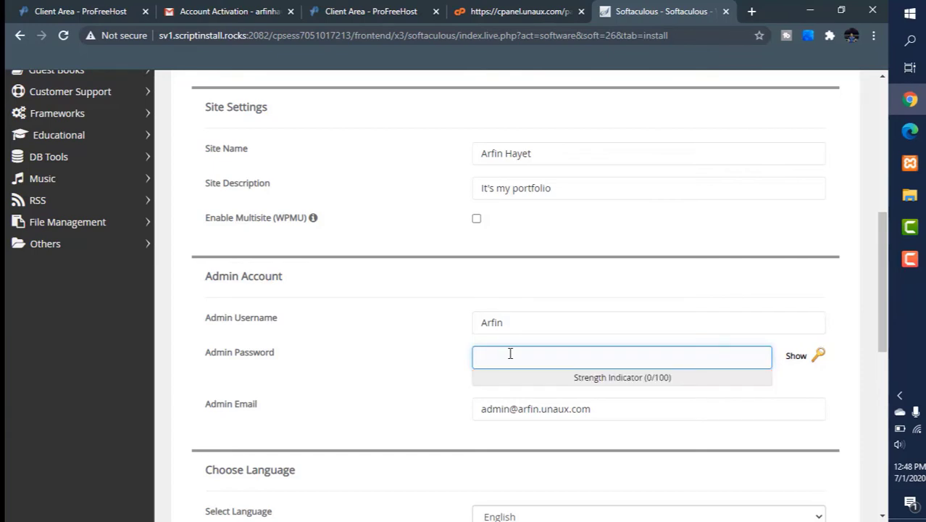
text(•••••••)
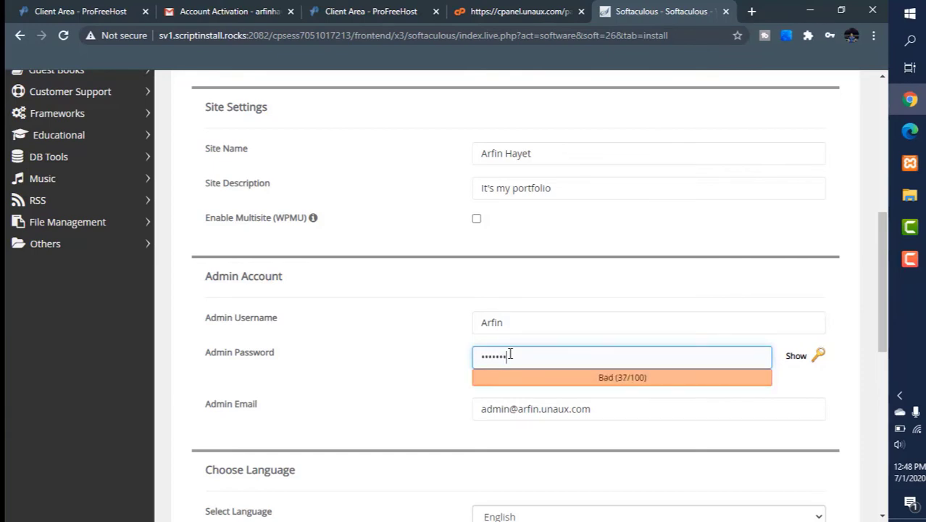
text(••••)
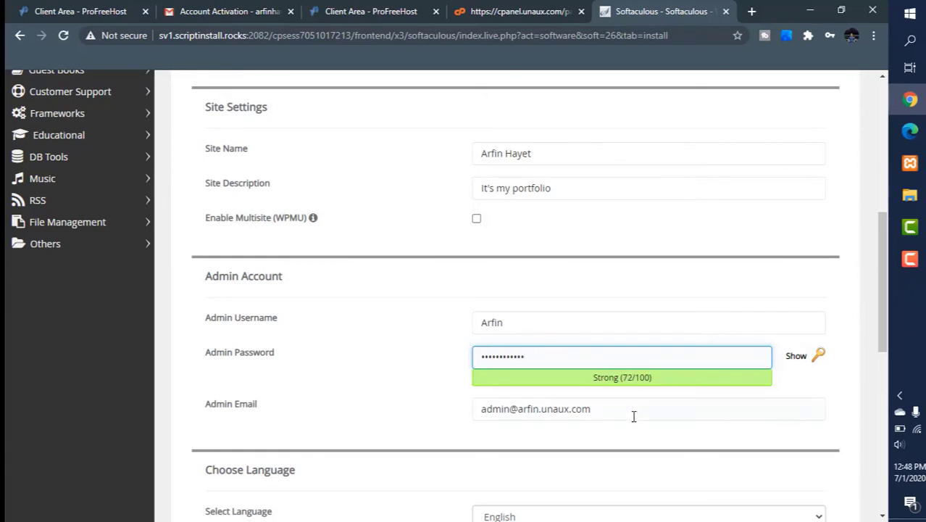
Step: Start the WordPress installation and save the admin login in the browser
scroll(633, 435, down, 1)
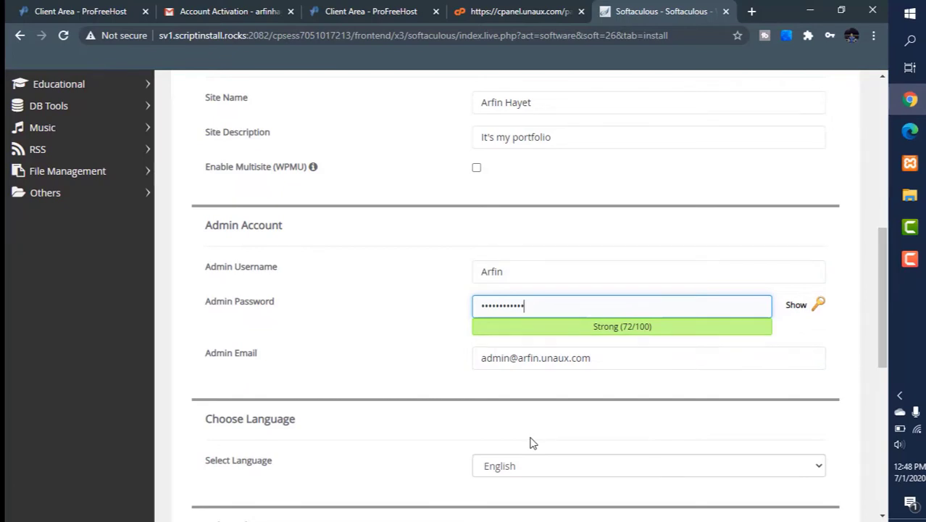
scroll(532, 443, down, 2)
scroll(532, 442, down, 2)
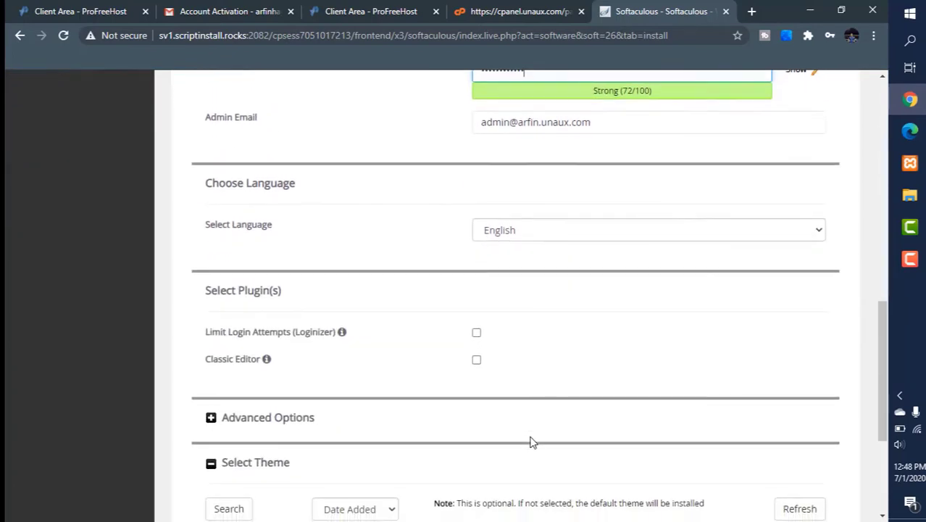
scroll(532, 442, down, 2)
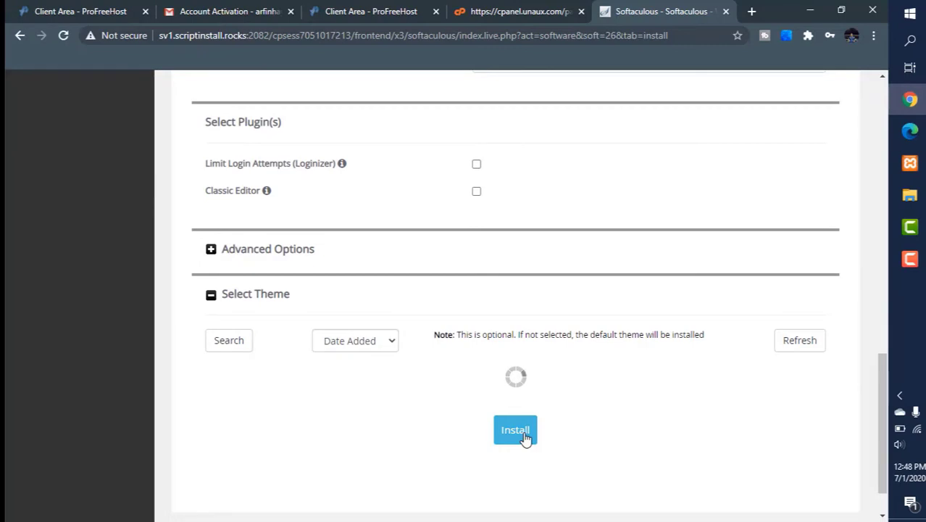
click(525, 434)
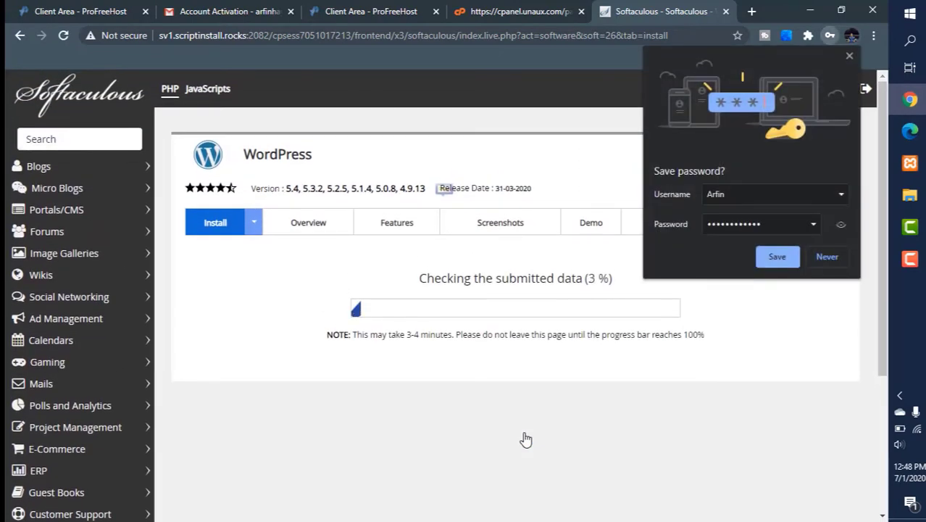
click(775, 258)
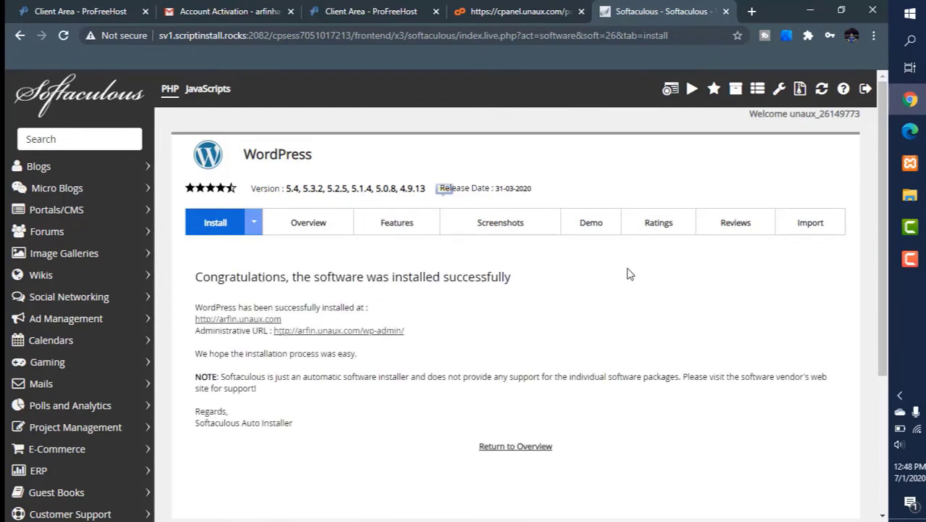
Step: Return to the WordPress overview with its current installations list
scroll(530, 415, down, 2)
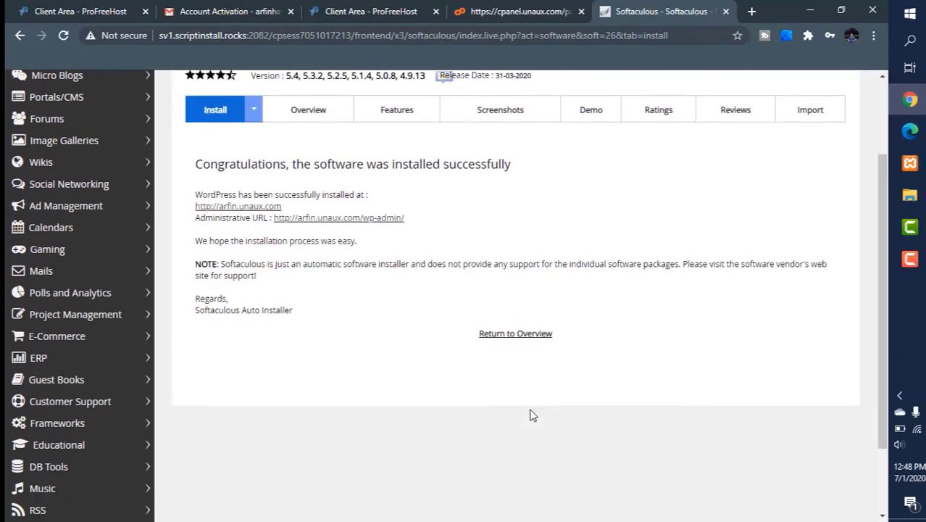
click(509, 333)
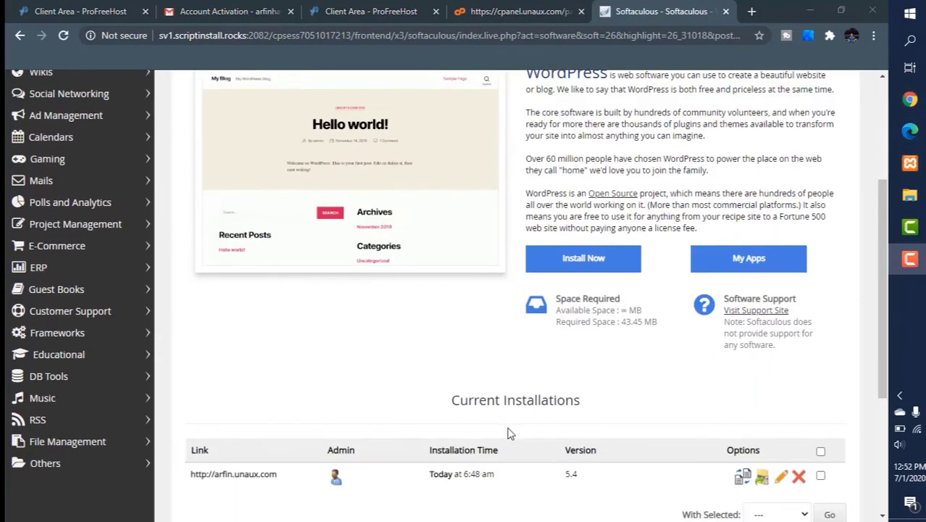
scroll(507, 433, down, 3)
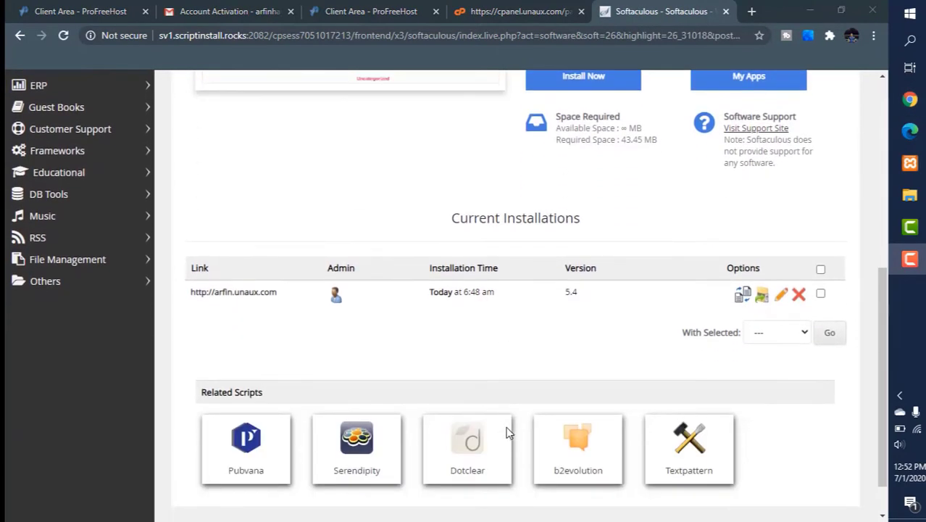
Step: Open the installed site arfin.unaux.com in a new tab and view it
right_click(234, 291)
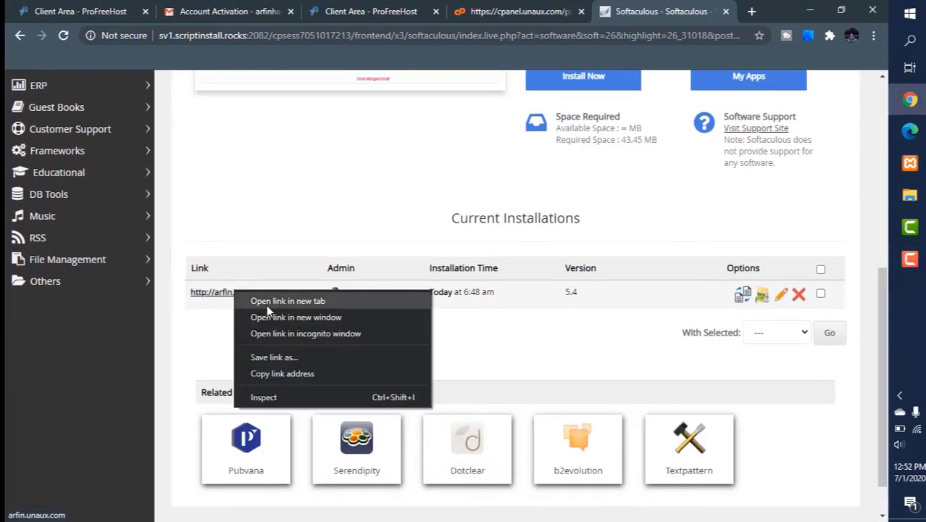
click(267, 301)
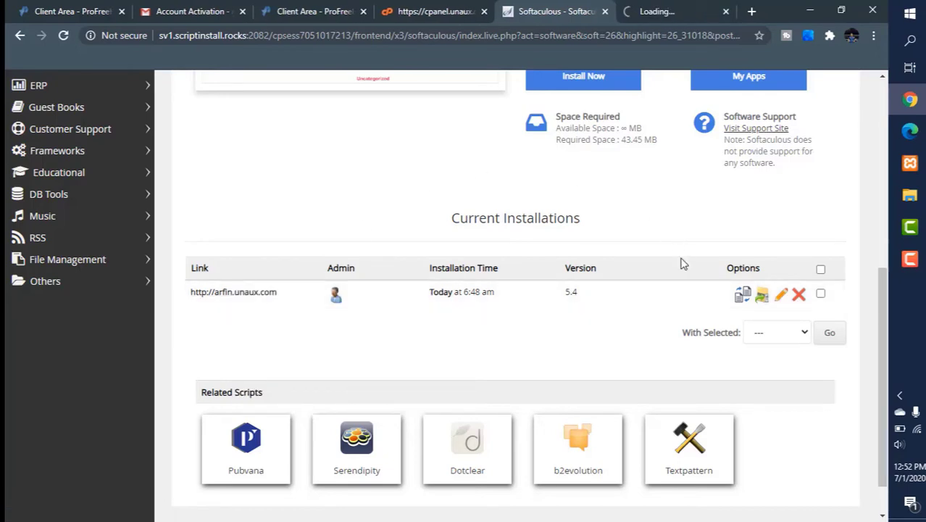
click(674, 4)
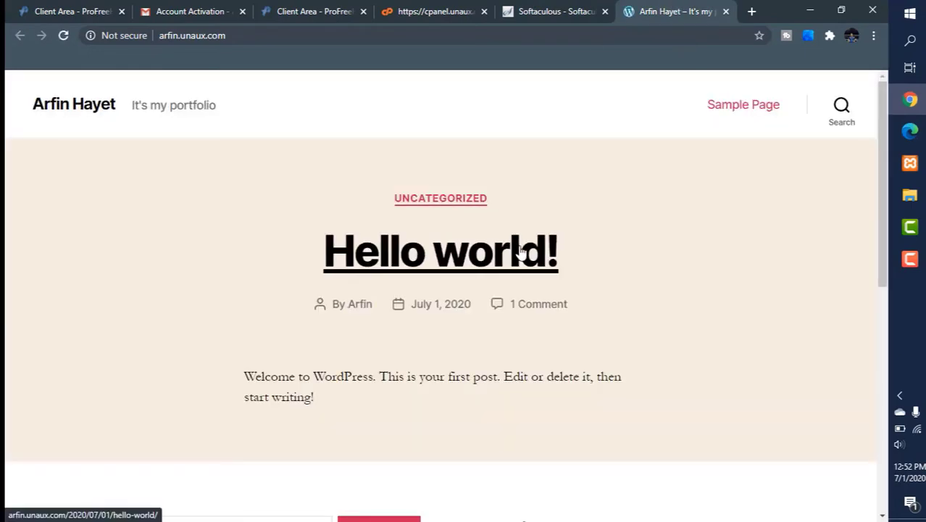
scroll(521, 250, down, 6)
scroll(521, 246, up, 7)
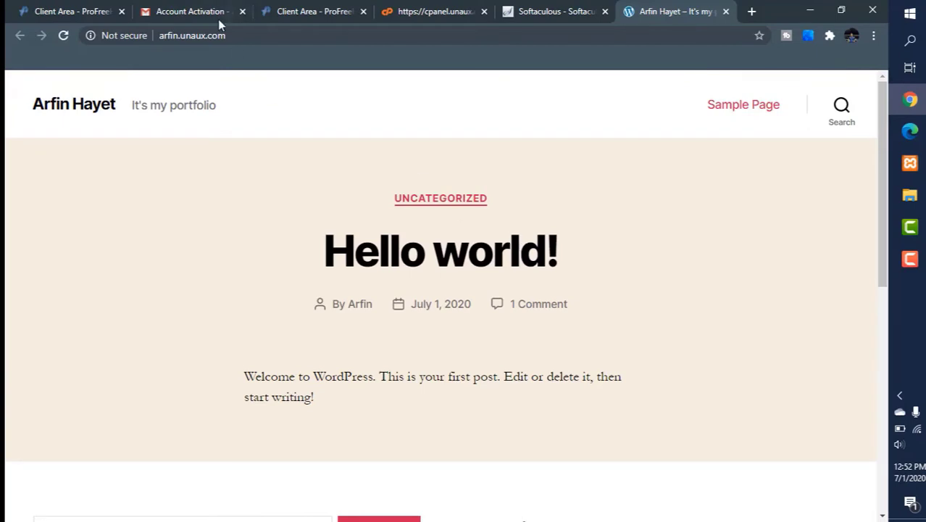
Step: Close all browser tabs except the new WordPress site
click(121, 12)
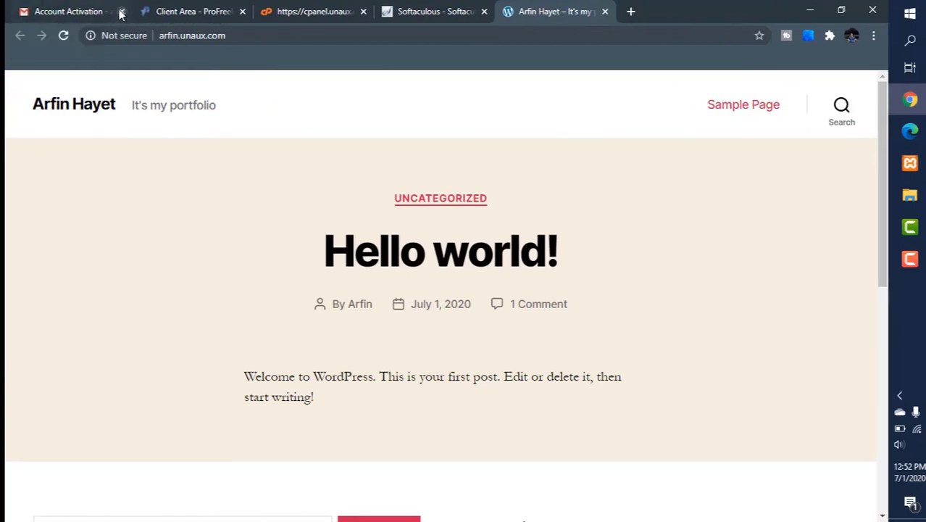
click(121, 12)
click(121, 12)
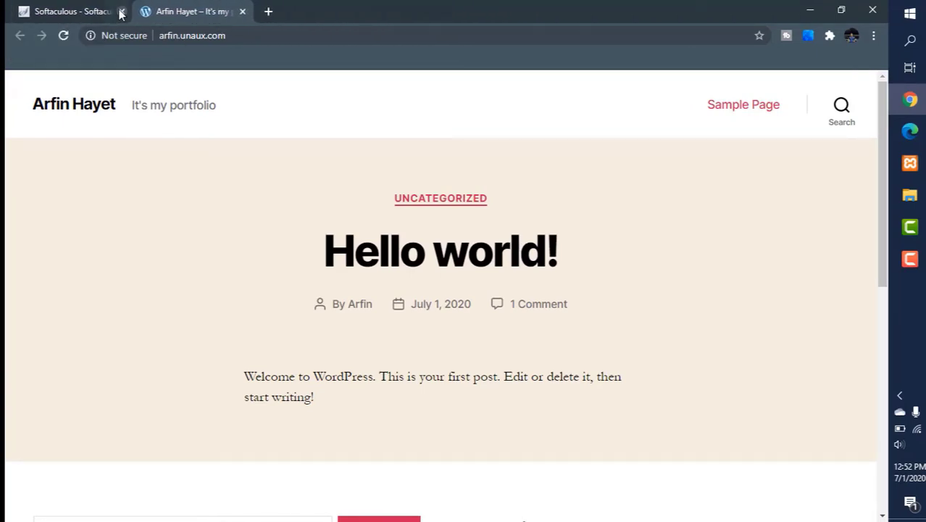
click(119, 11)
Step: Close the Softaculous tab and go to the site's admin address arfin.unaux.com/wp-admin/
click(235, 37)
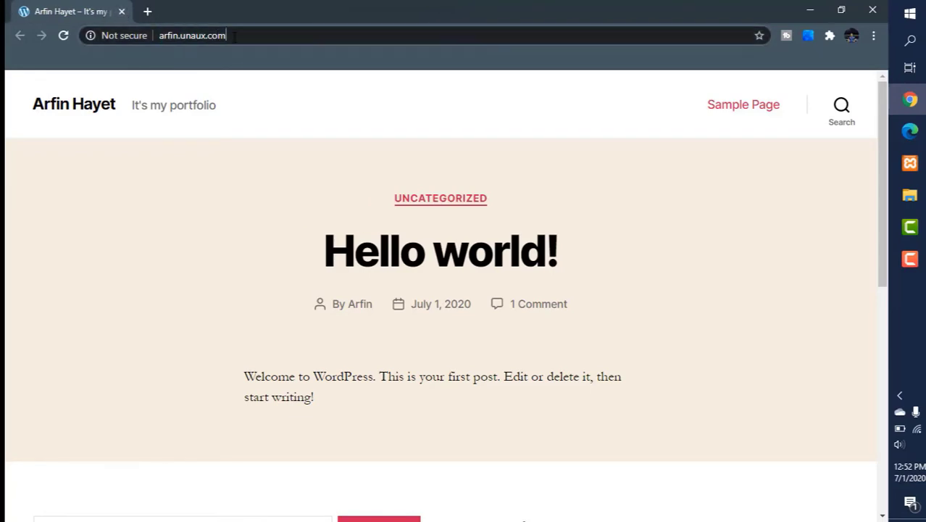
click(233, 36)
text(/)
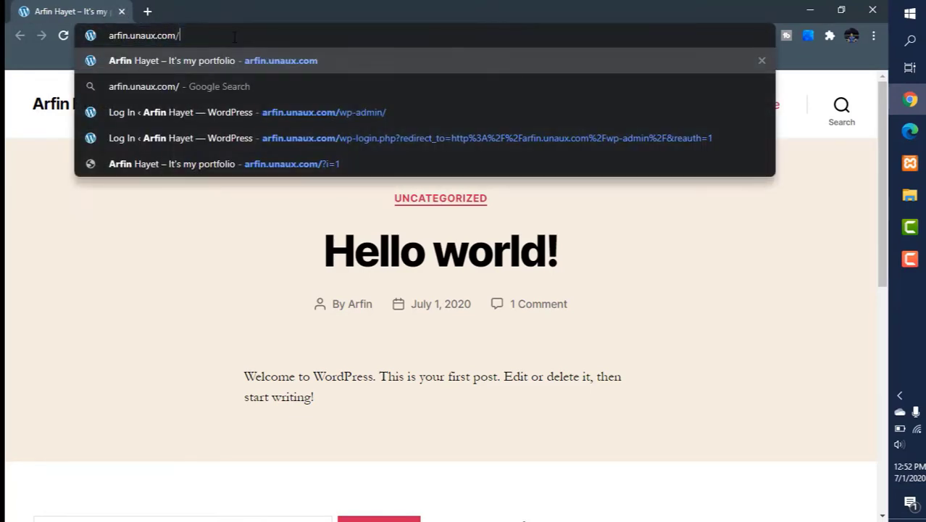
text(wp-admin/)
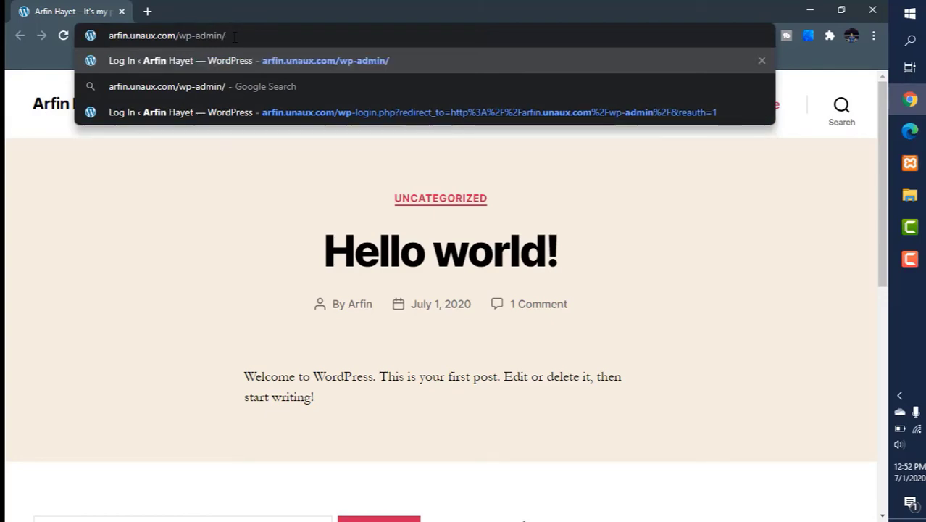
key(Return)
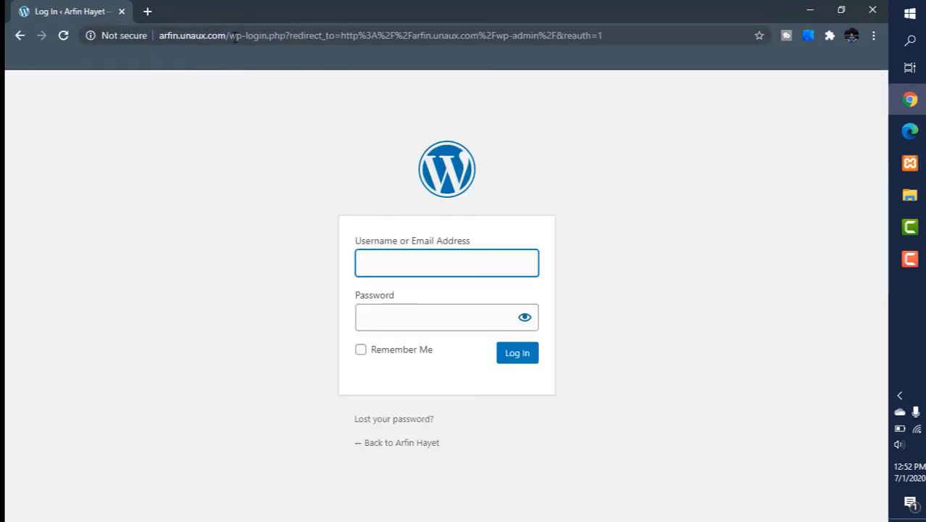
Step: Log in to WordPress with the admin username and password, saving the password in the browser
text(A)
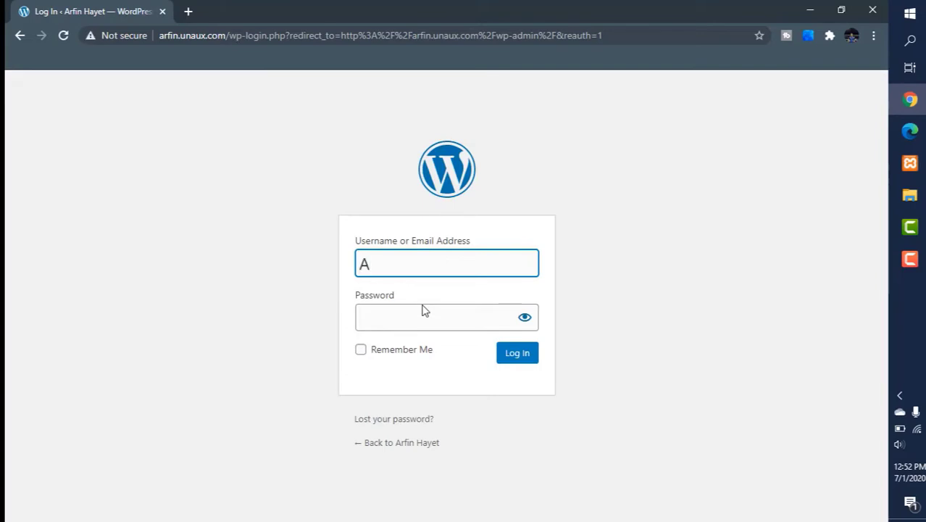
text(rfin)
click(417, 311)
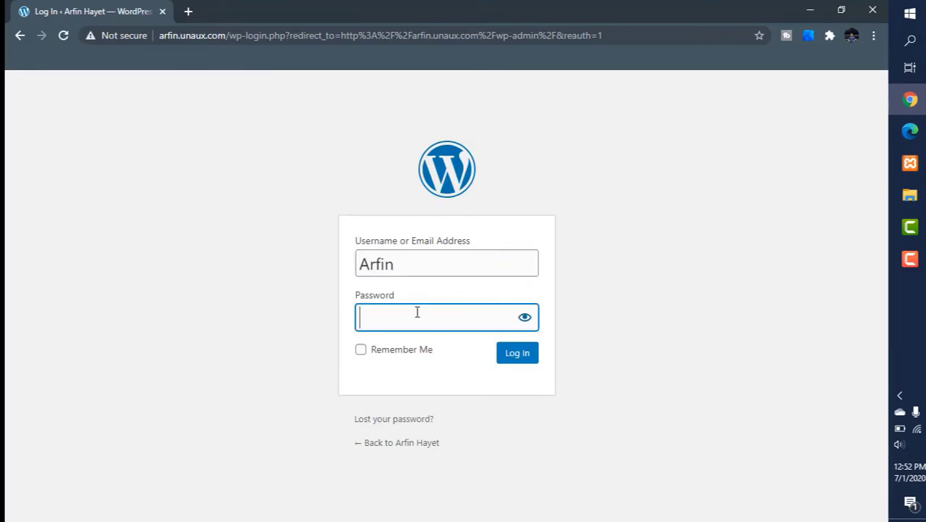
text(••)
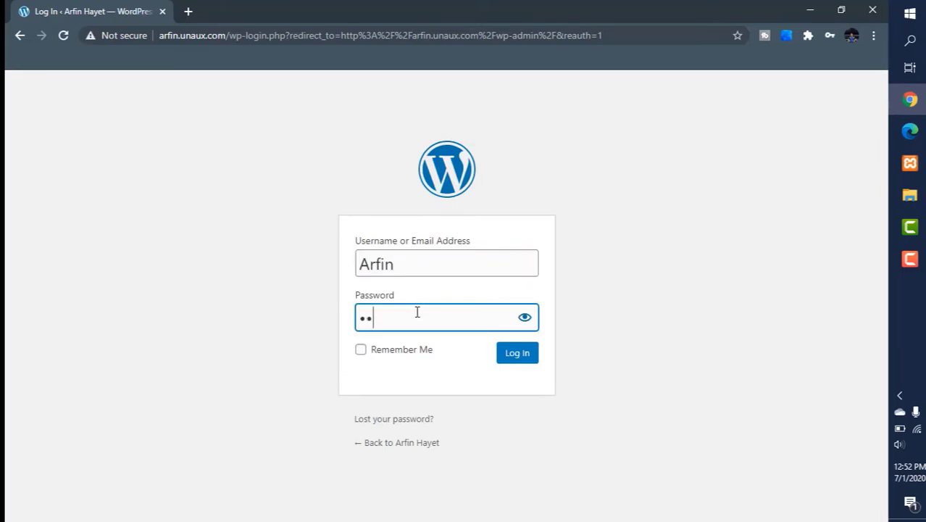
text(•••••••••)
click(512, 353)
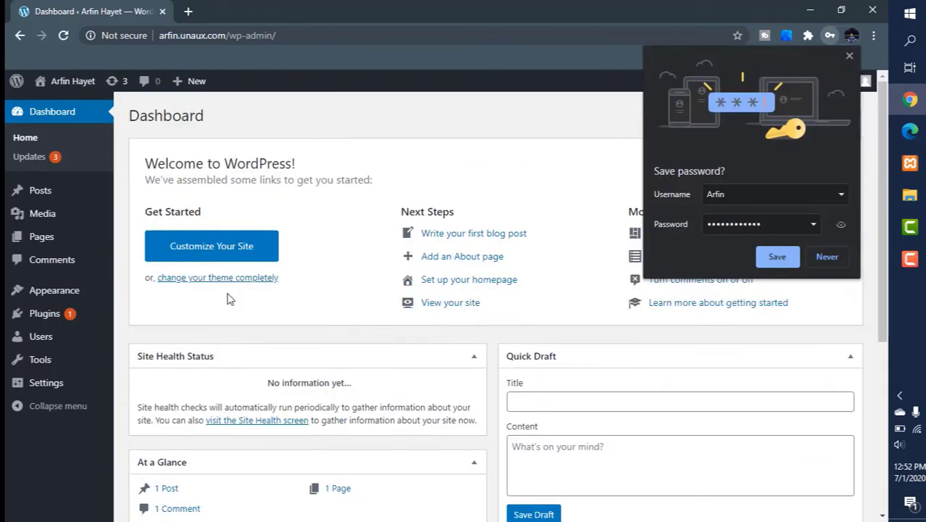
click(786, 261)
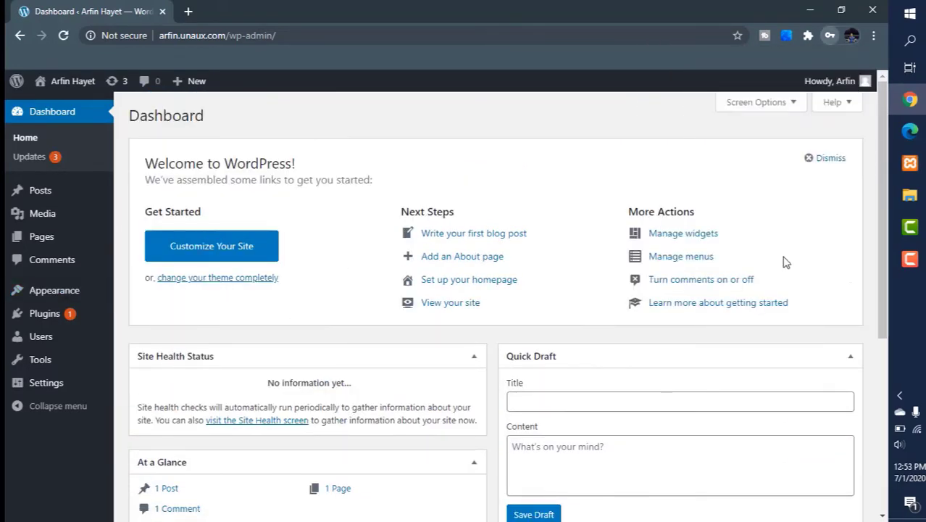
Step: Open the Add Themes page and search the theme directory for astra
mouse_move(75, 288)
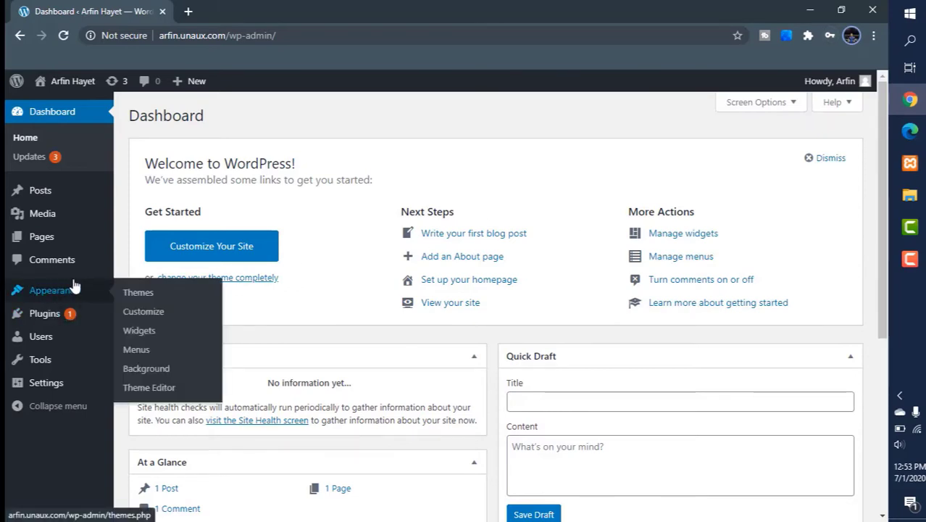
click(148, 293)
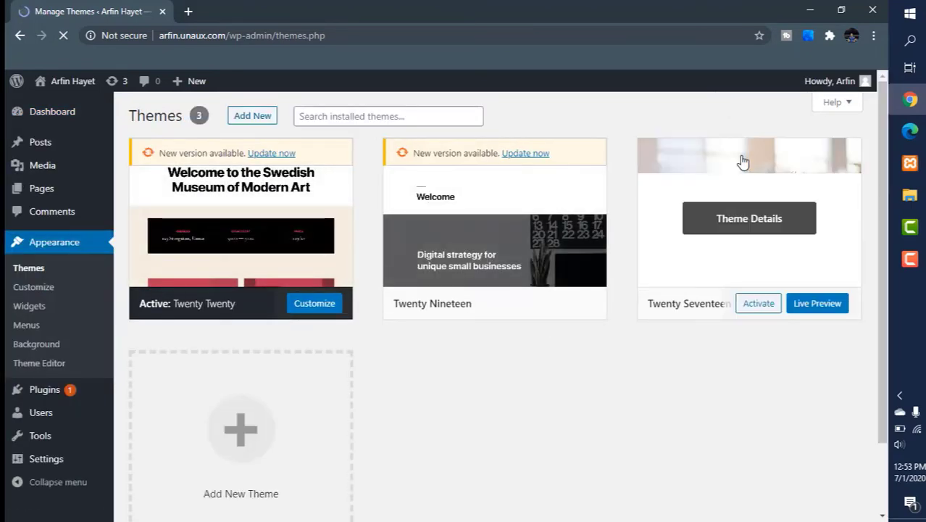
click(255, 117)
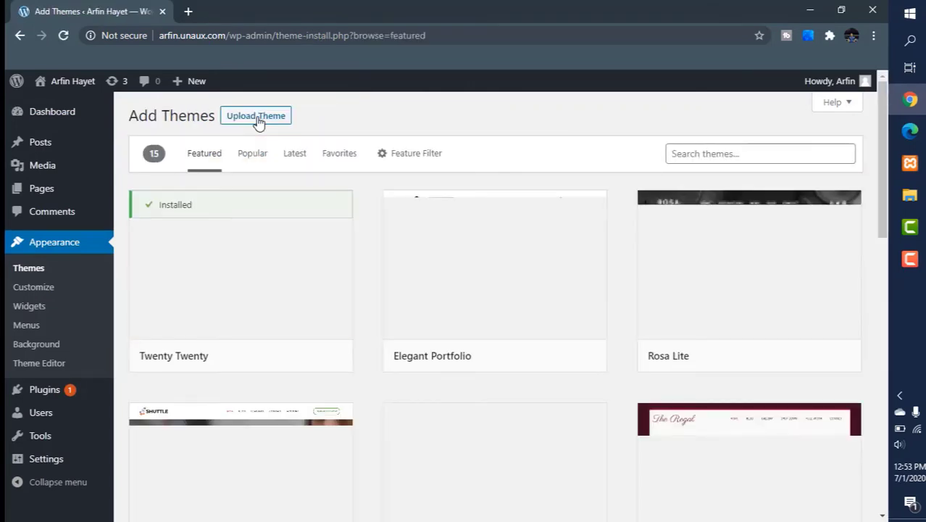
click(697, 154)
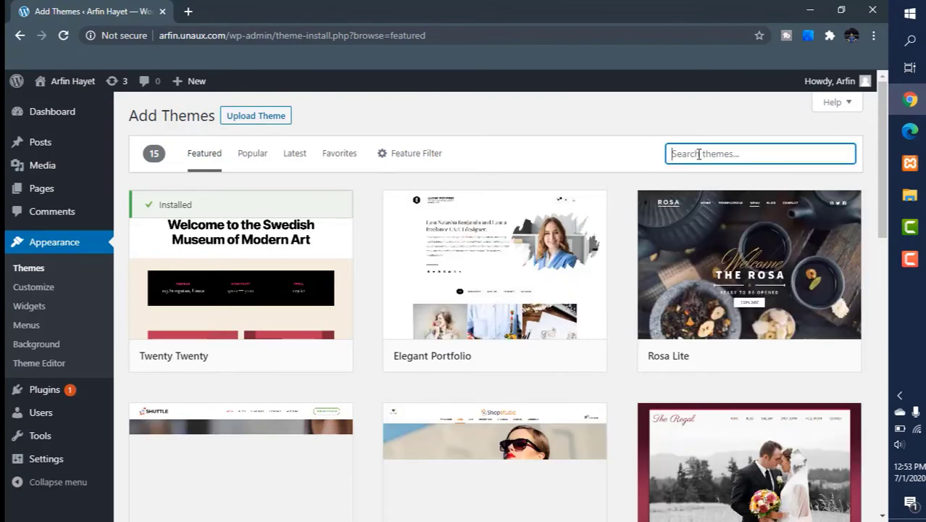
text(as)
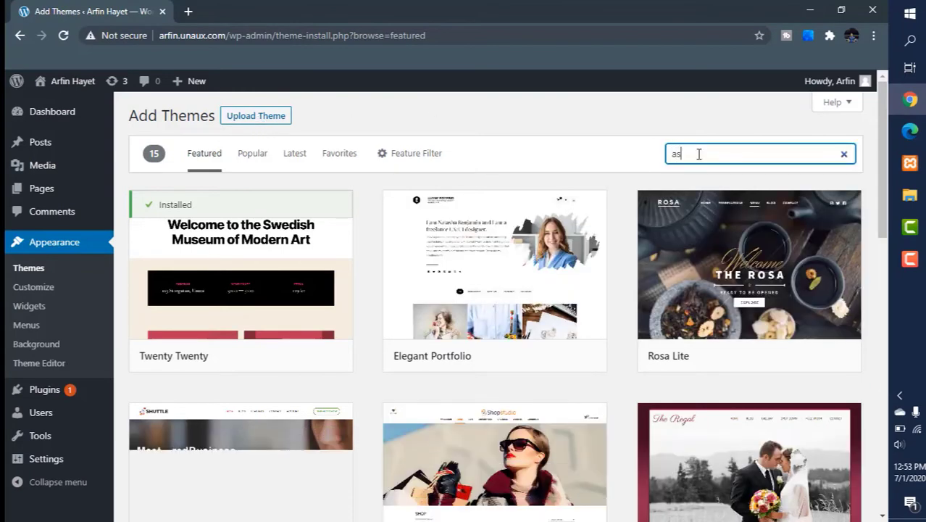
text(tra)
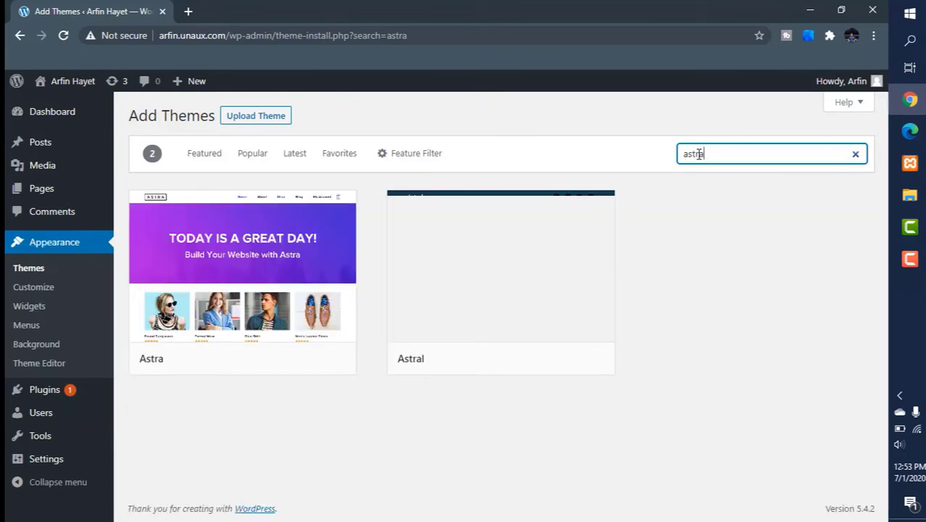
Step: Install the Astra theme and activate it
mouse_move(229, 272)
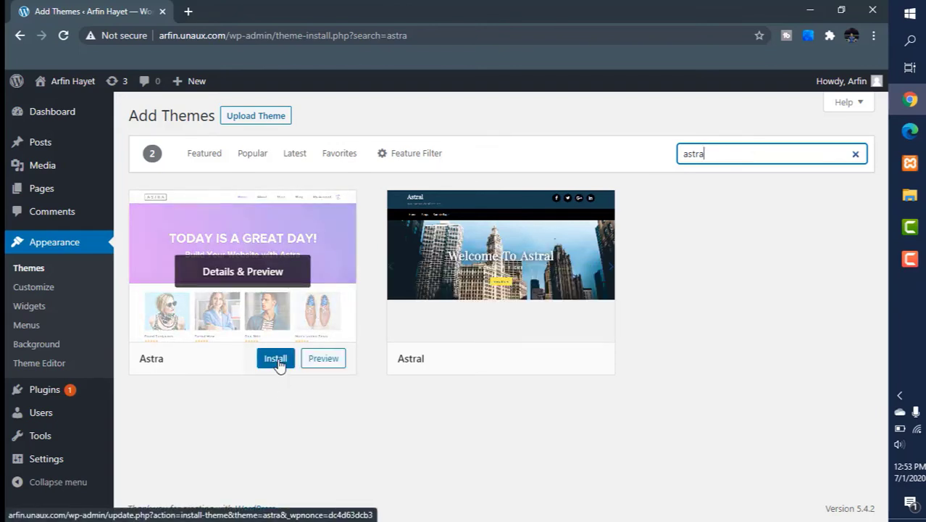
click(276, 358)
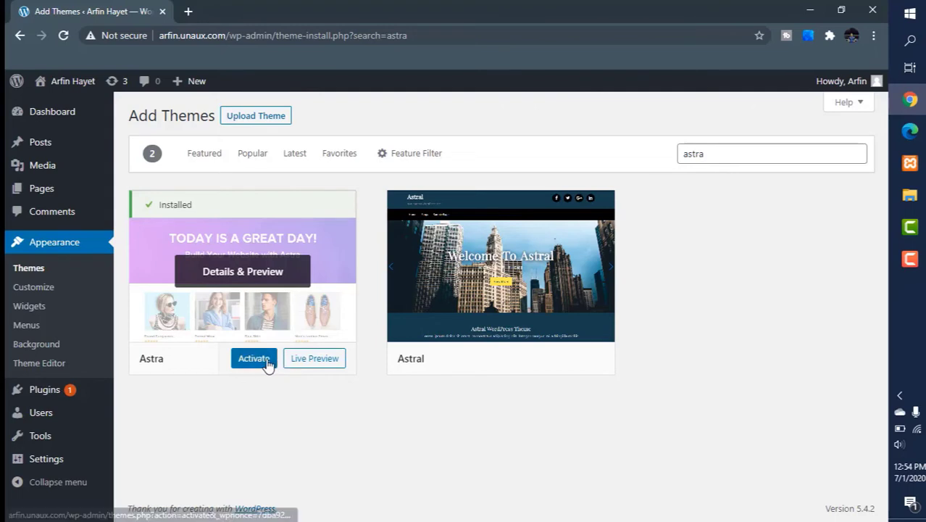
click(268, 362)
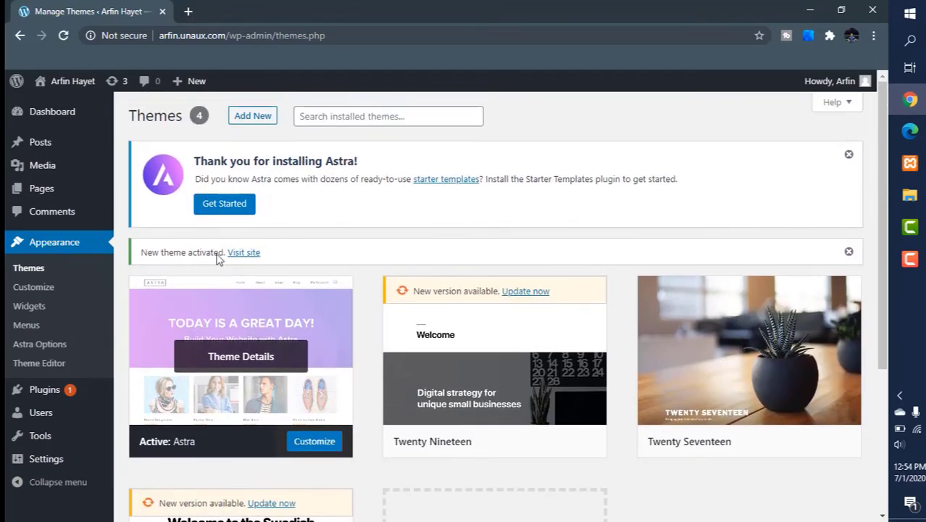
Step: Start Astra's starter templates and choose Elementor as the page builder
click(215, 207)
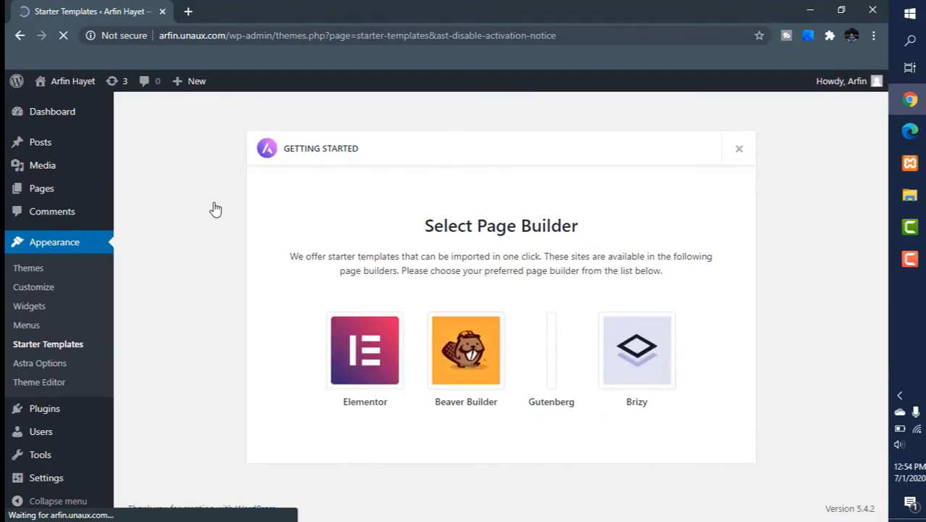
click(369, 342)
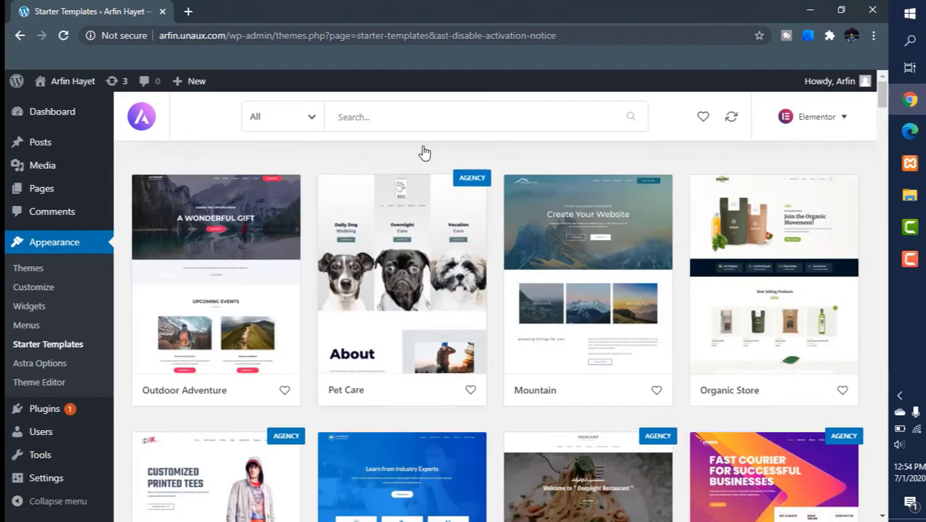
Step: Search the starter templates for agency and open the Digital Agency template
click(369, 118)
text(agen)
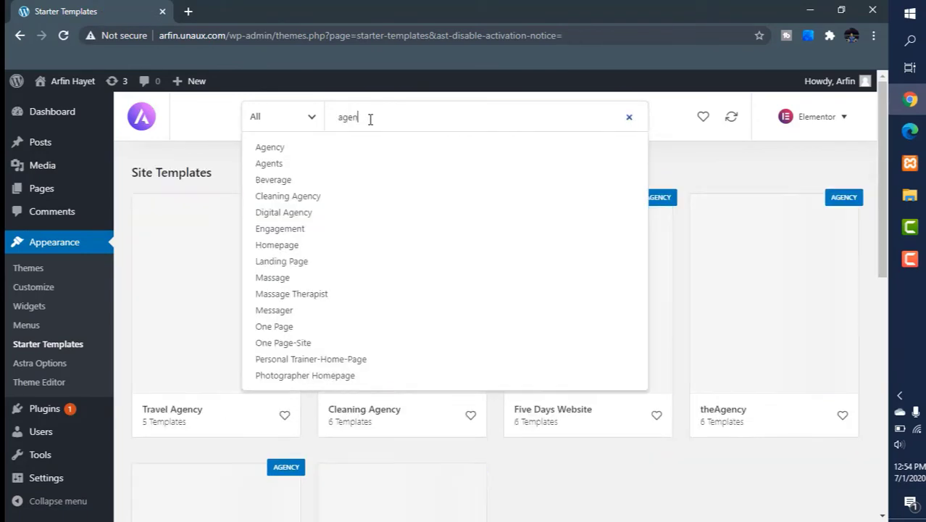
text(c)
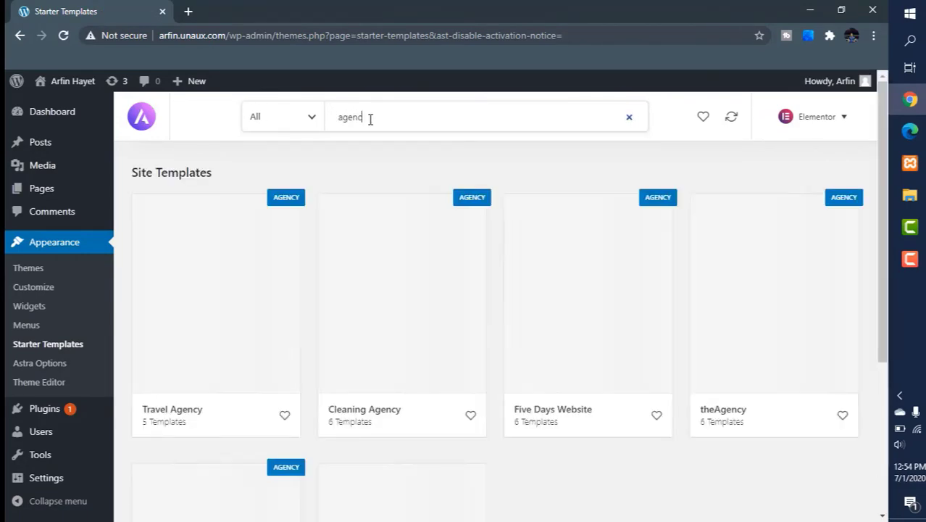
text(y)
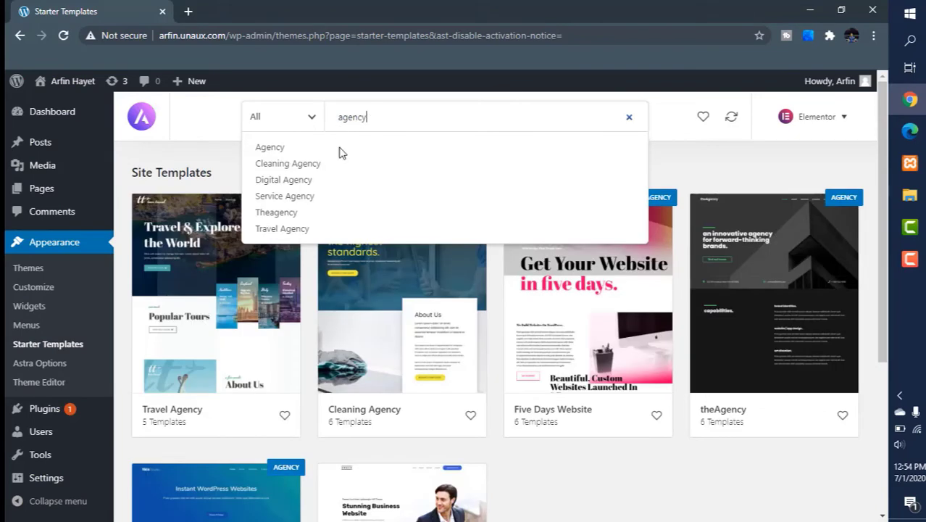
scroll(544, 486, down, 2)
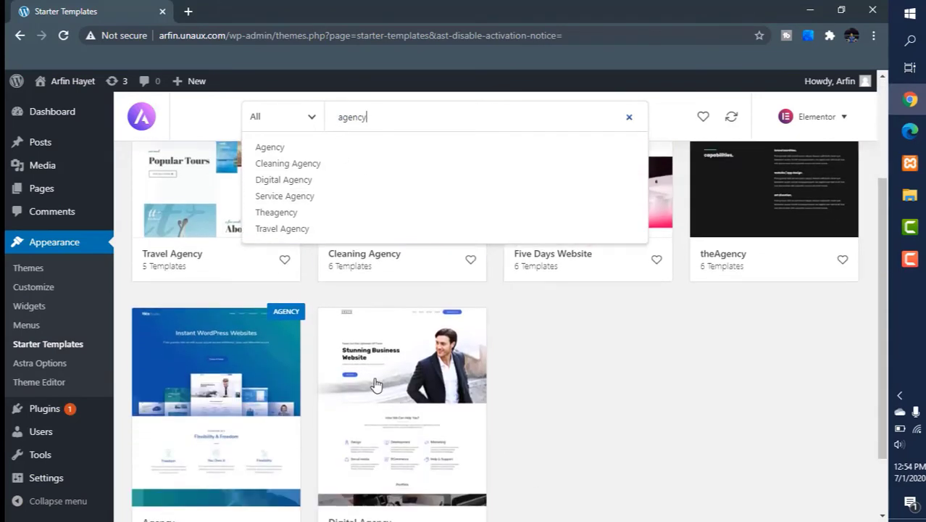
scroll(374, 381, down, 2)
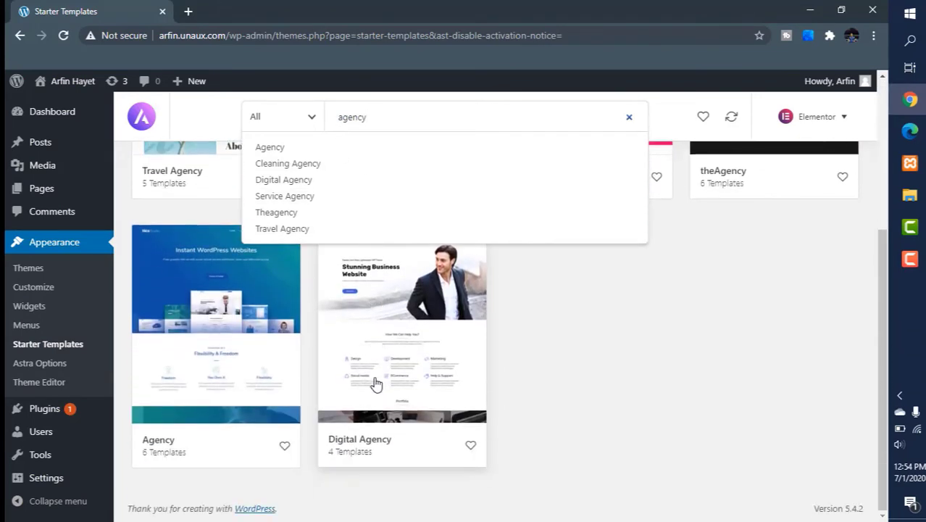
click(384, 284)
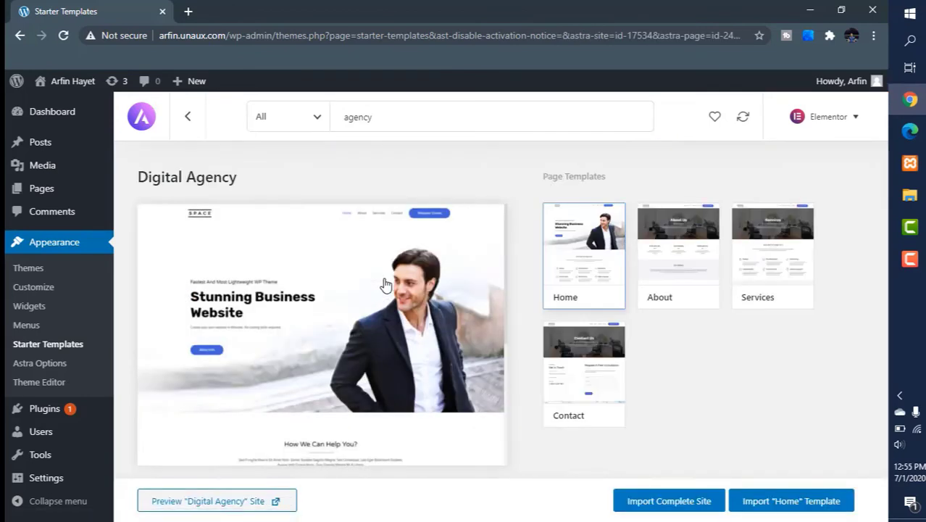
Step: Import the complete Digital Agency site with the default import options
click(697, 507)
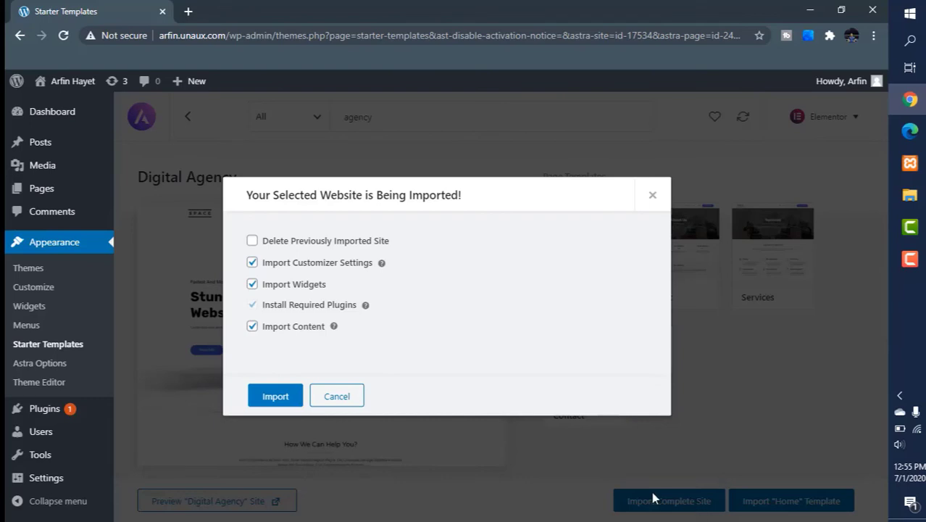
click(271, 399)
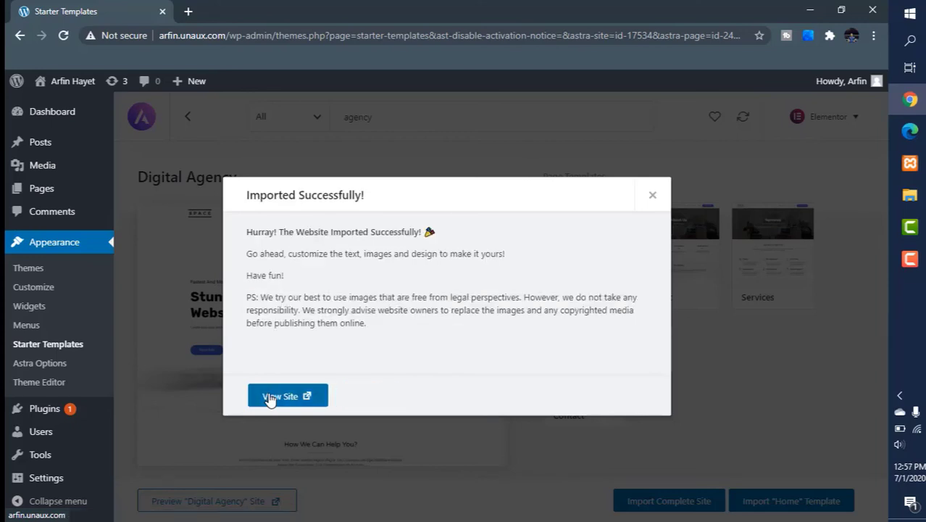
Step: View the imported site and scroll through its homepage
click(269, 399)
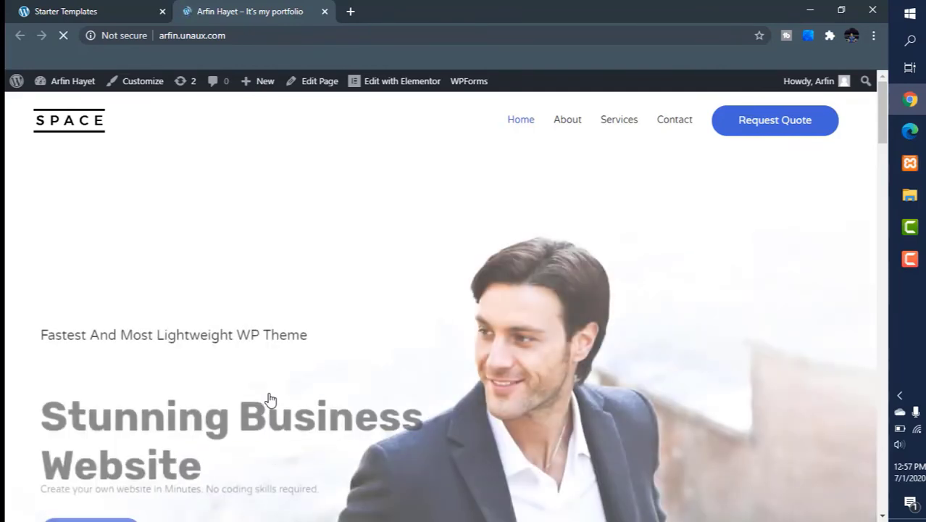
scroll(571, 449, down, 4)
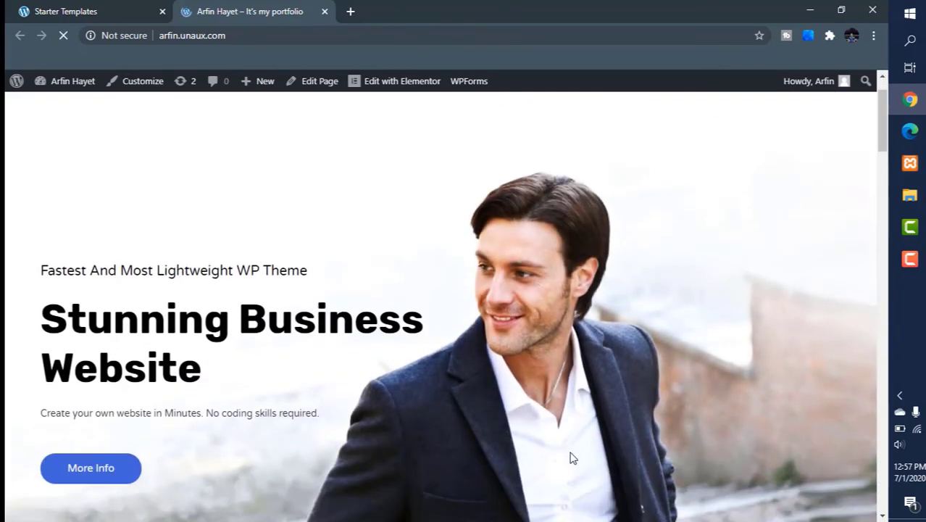
scroll(570, 450, down, 12)
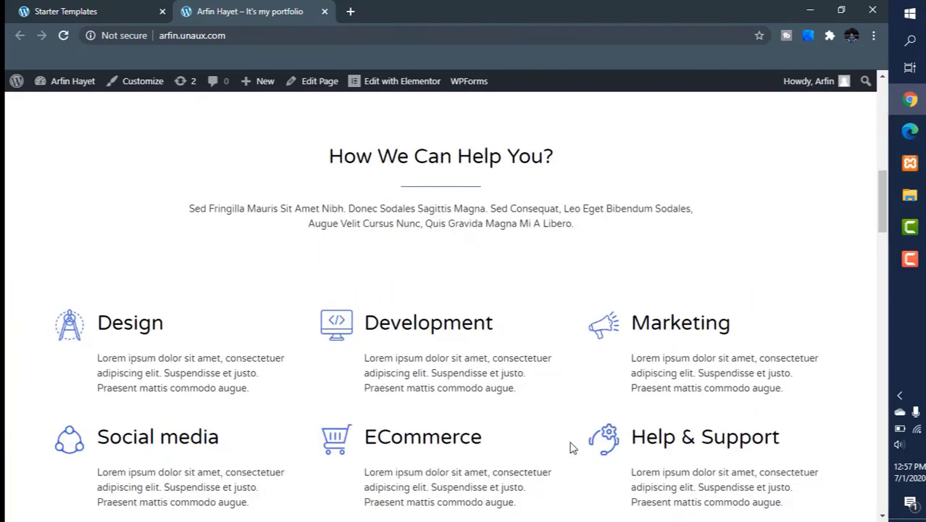
scroll(570, 438, down, 14)
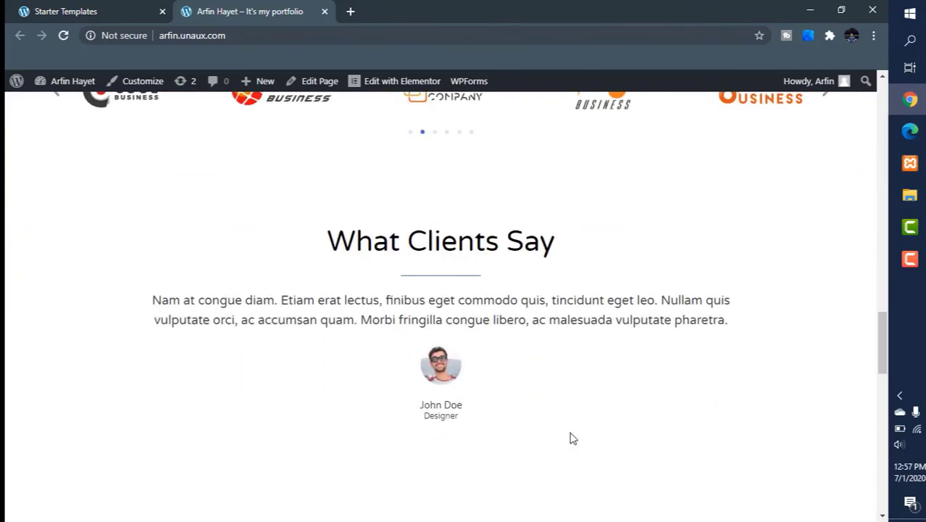
scroll(571, 438, down, 6)
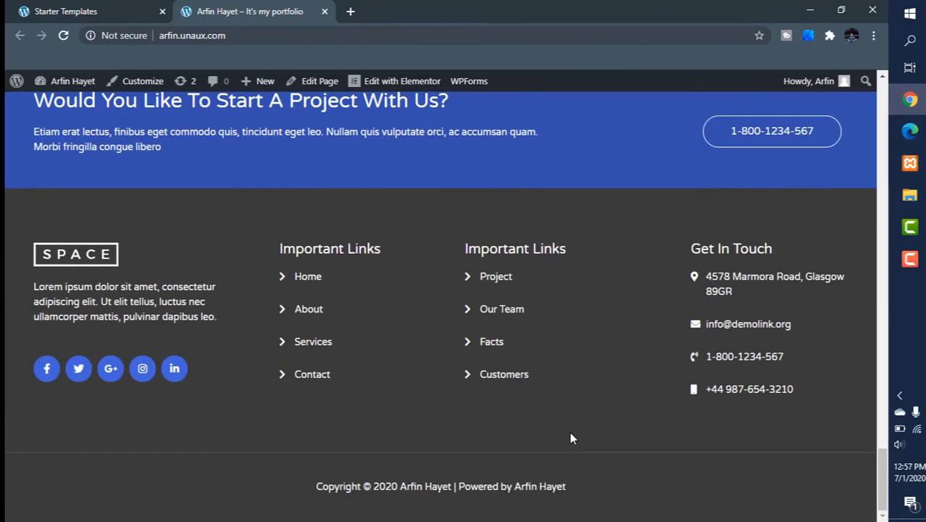
scroll(570, 438, up, 15)
scroll(570, 439, up, 12)
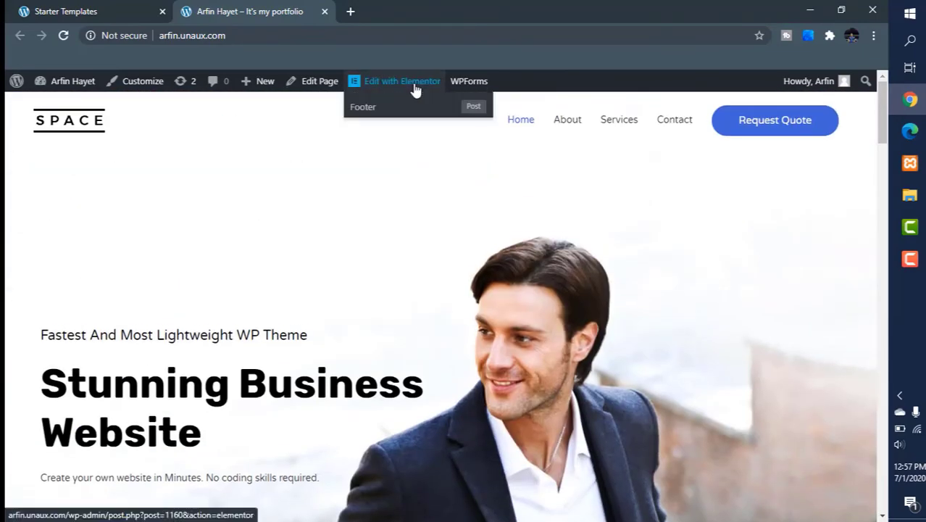
Step: Open the homepage in the Elementor editor
click(415, 89)
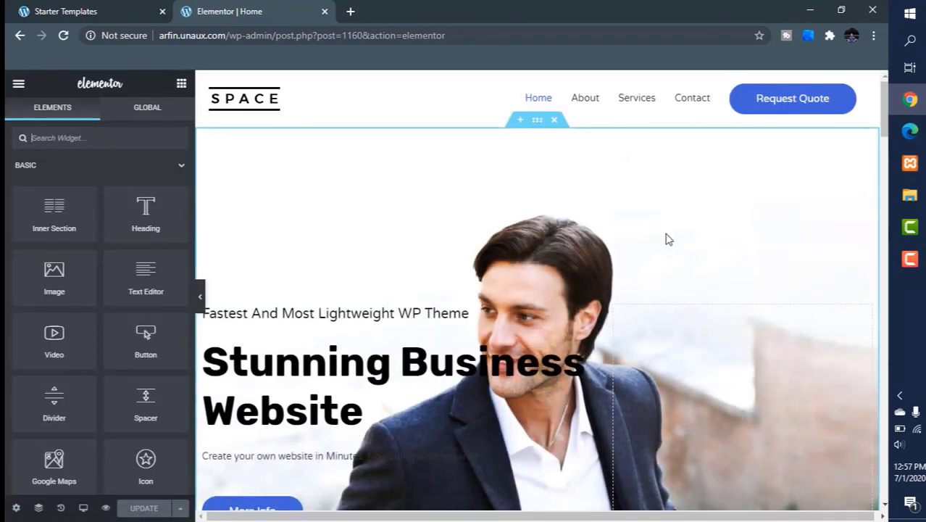
scroll(347, 260, down, 2)
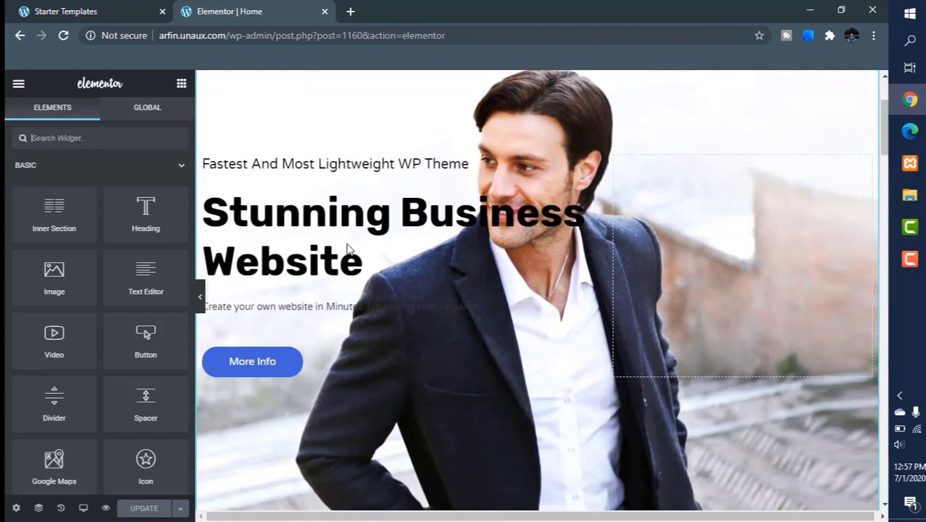
scroll(351, 259, up, 2)
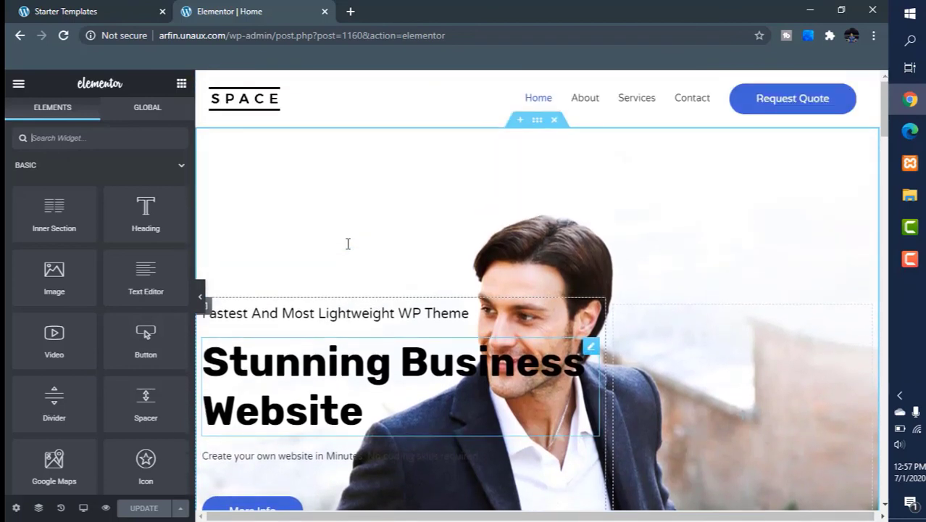